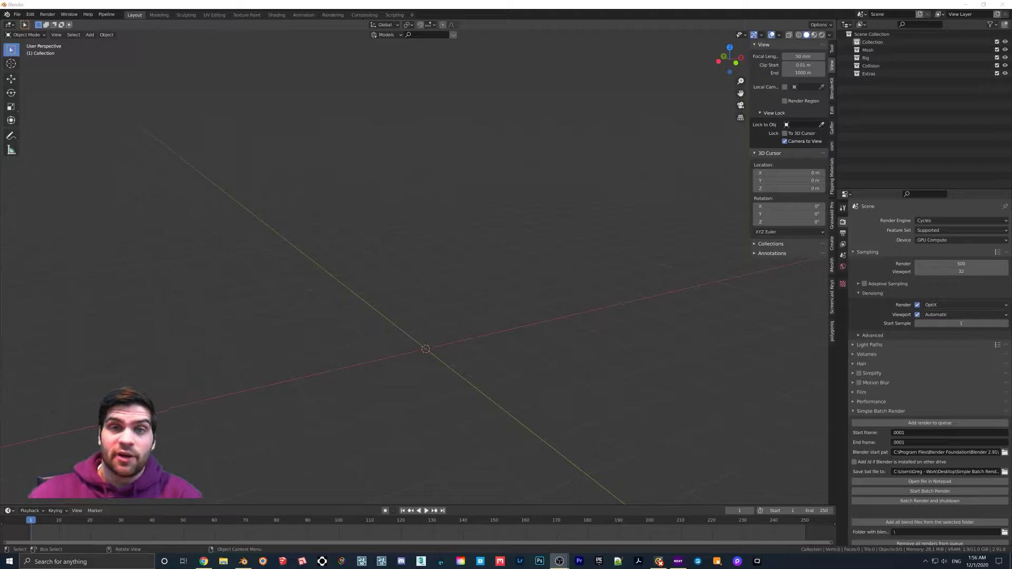
Switch to the Poliigon texture library in Chrome and limit the listed textures to free ones.
left_click(204, 562)
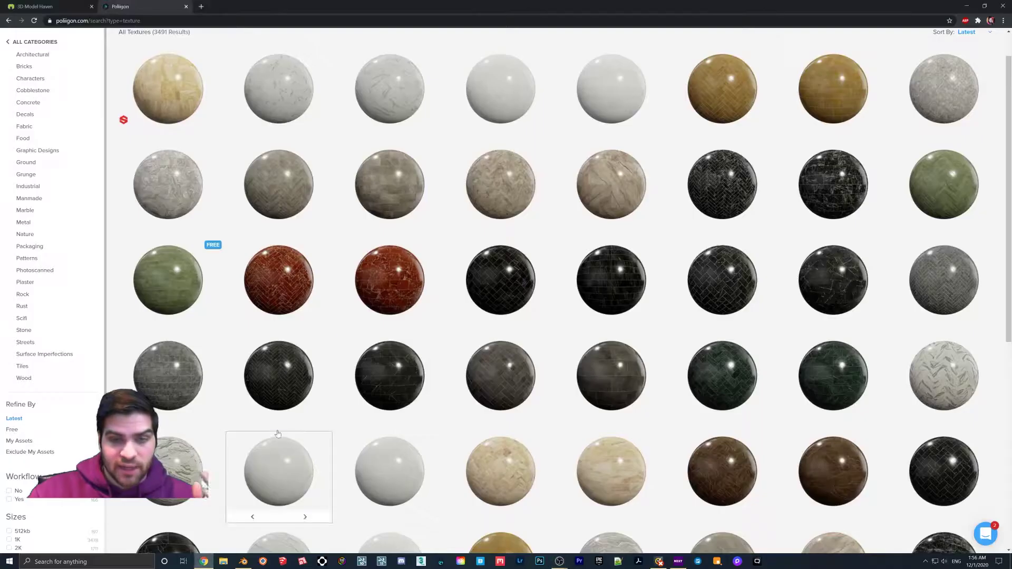
scroll(331, 371, "up", 1)
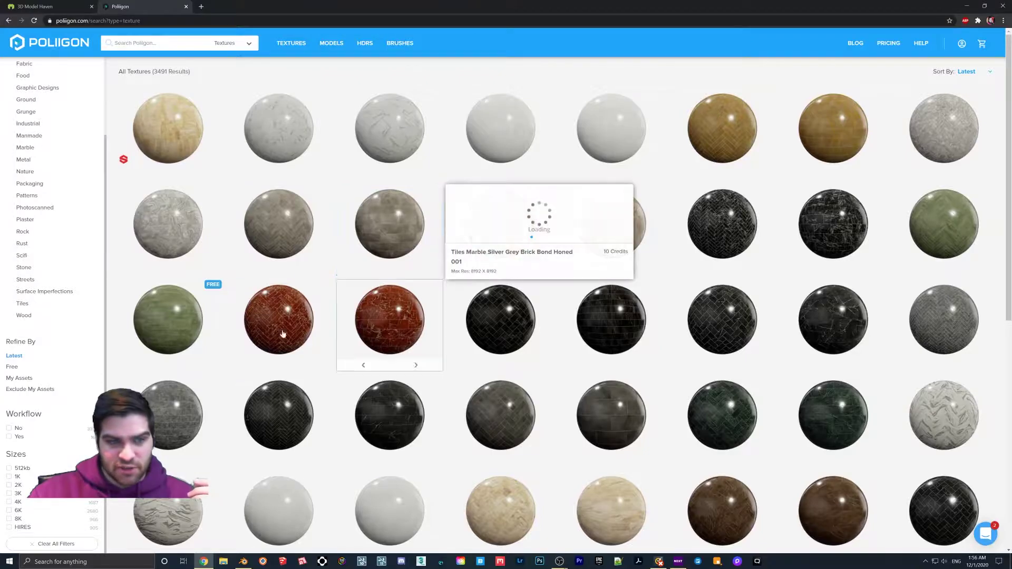
left_click(12, 367)
mouse_move(481, 231)
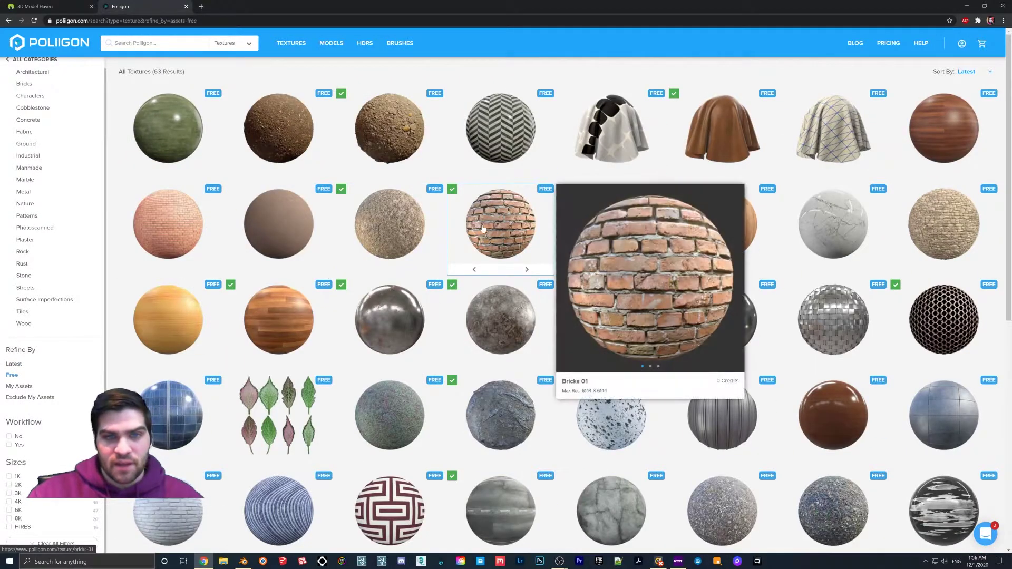
scroll(503, 236, "down", 1)
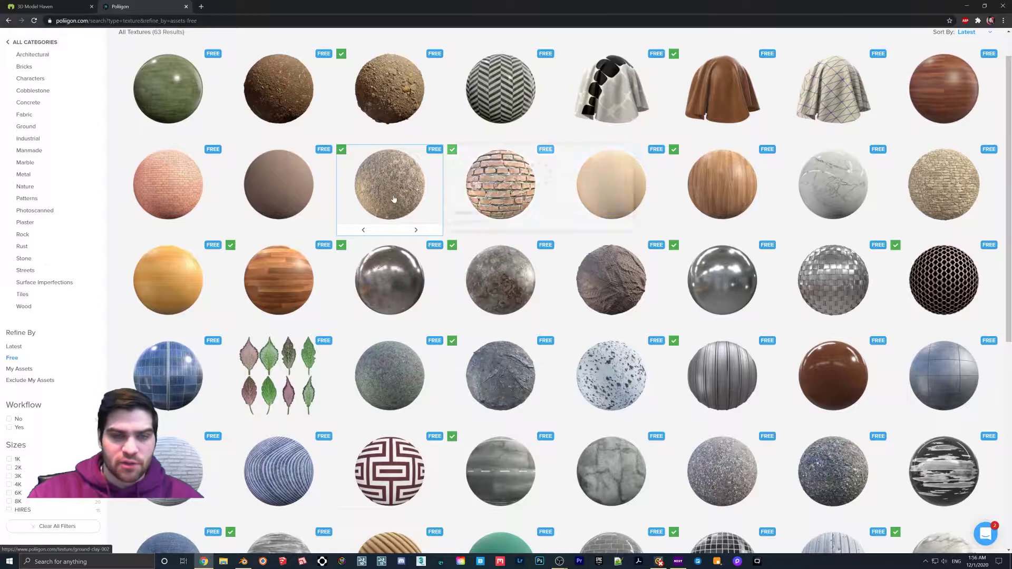
Download the free Ground Clay 002 texture with all its maps and close its details.
left_click(394, 199)
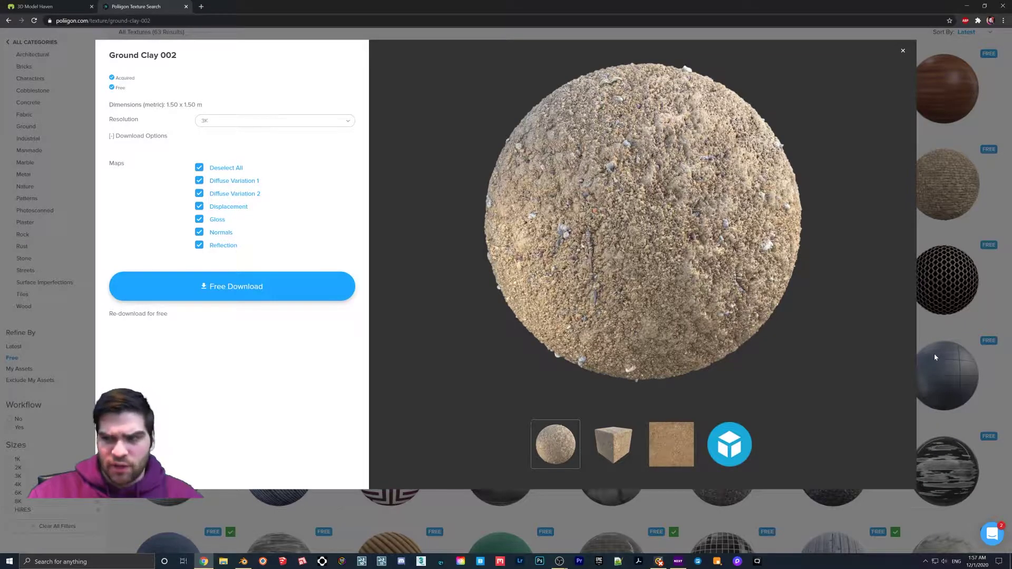
left_click(226, 287)
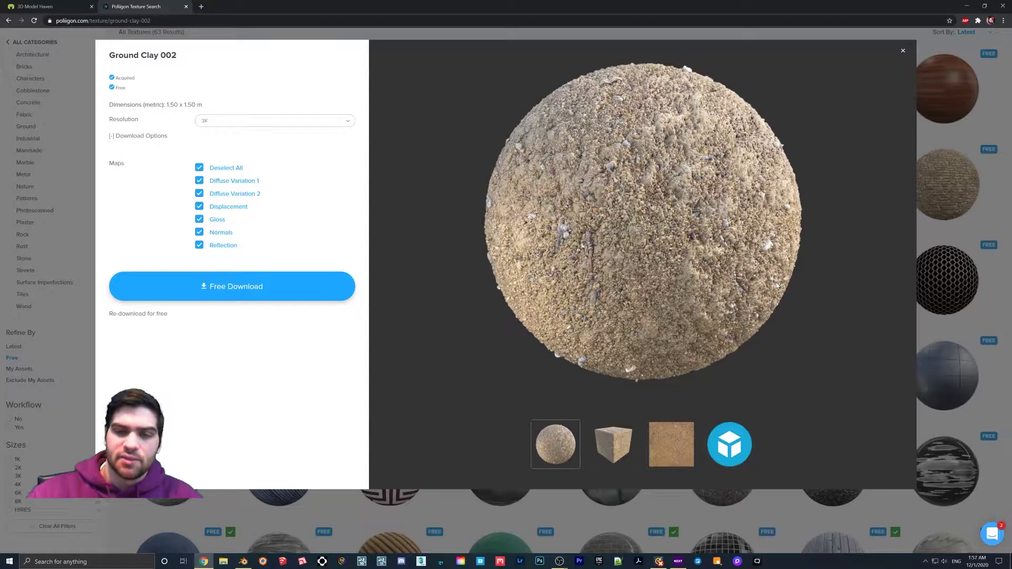
left_click(903, 52)
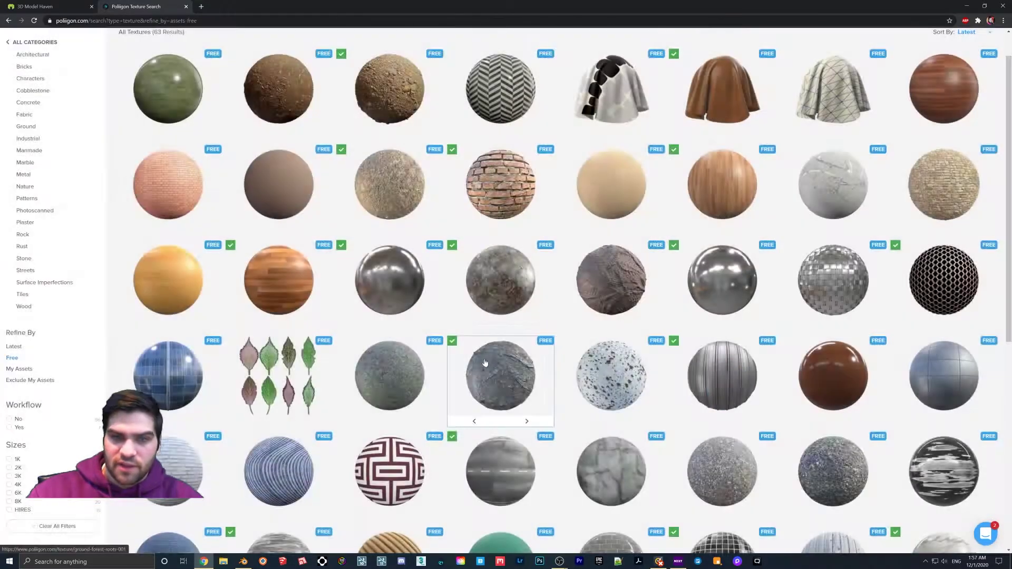
Switch to Blender, add a mesh plane at the world origin and scale it by 5.
left_click(243, 562)
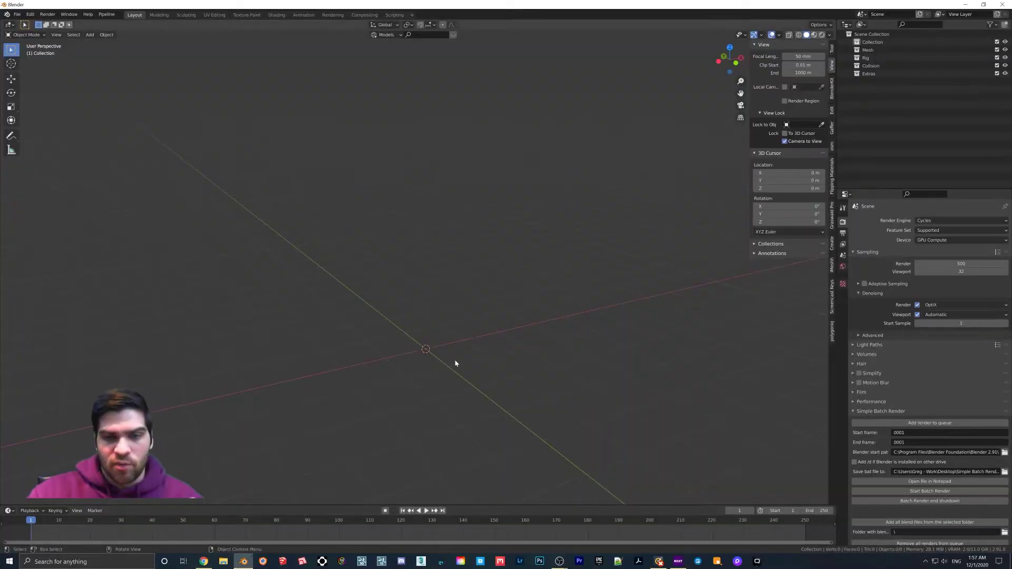
middle_click_drag(459, 355, 466, 350)
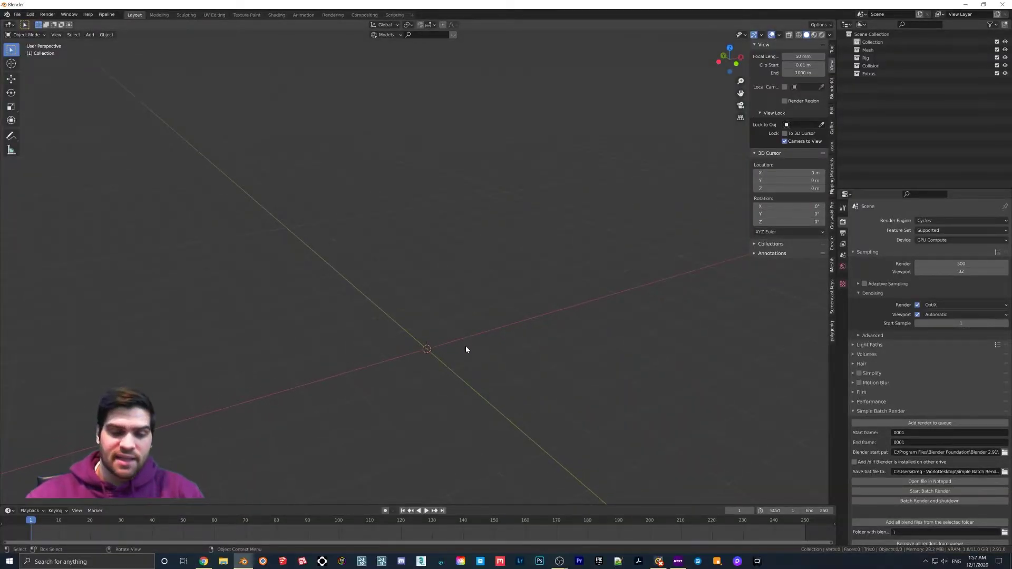
key("shift")
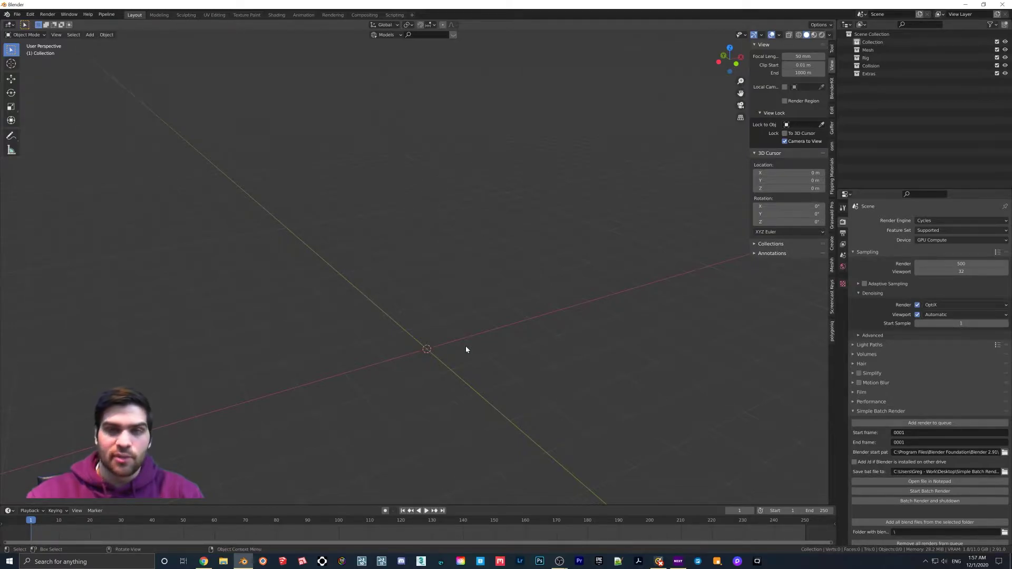
key("shift+a")
mouse_move(466, 348)
left_click(506, 350)
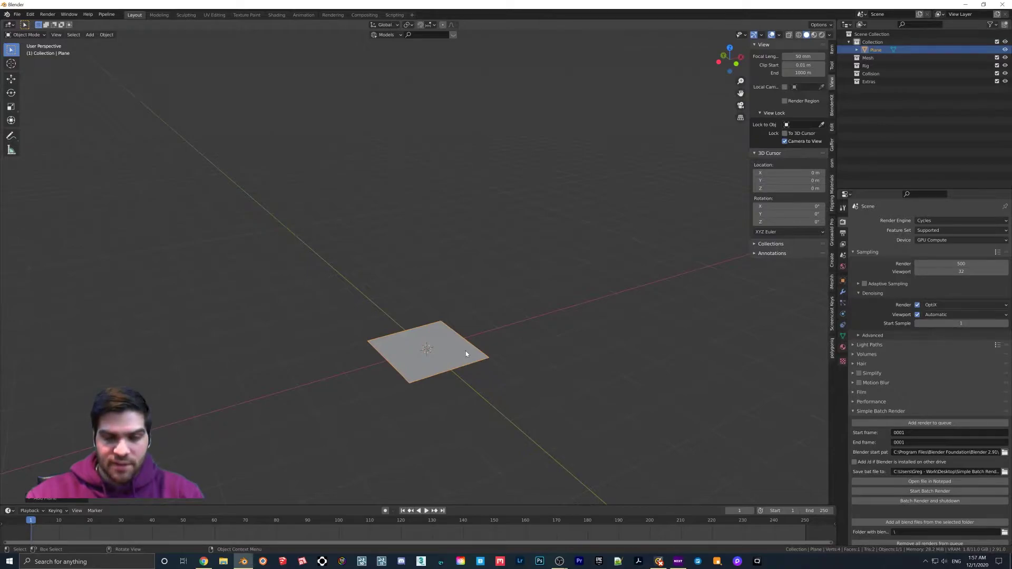
key("s")
key("5")
key("Return")
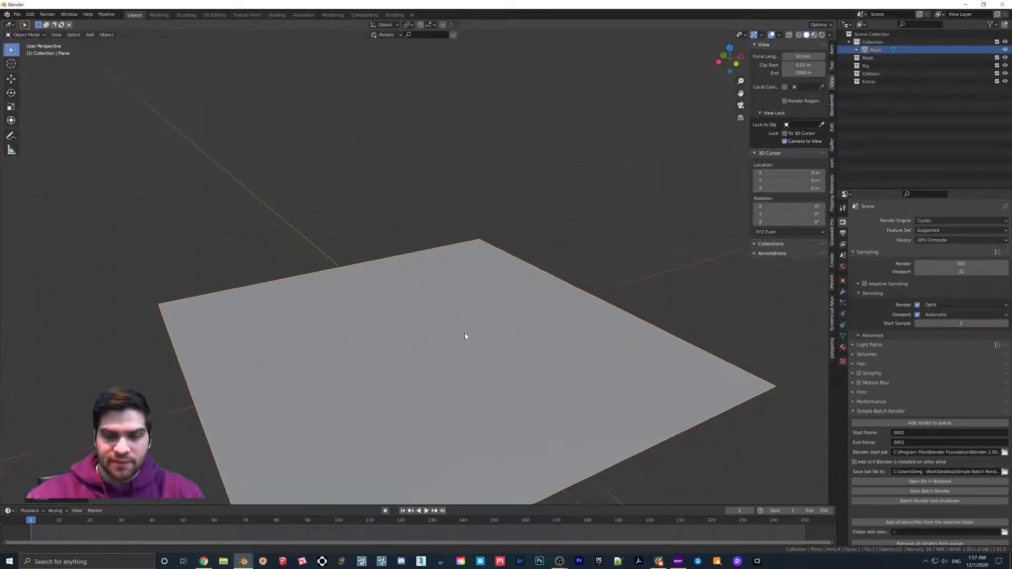
middle_click_drag(465, 337, 482, 302, "shift")
scroll(488, 339, "down", 1)
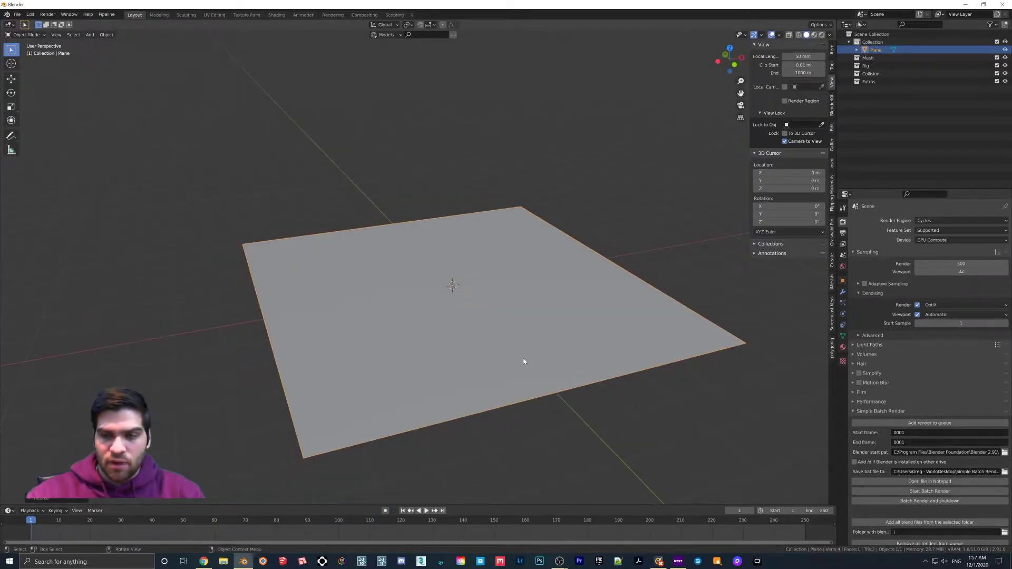
Create a new material on the plane and name it GroundClay.
left_click(843, 350)
left_click(908, 246)
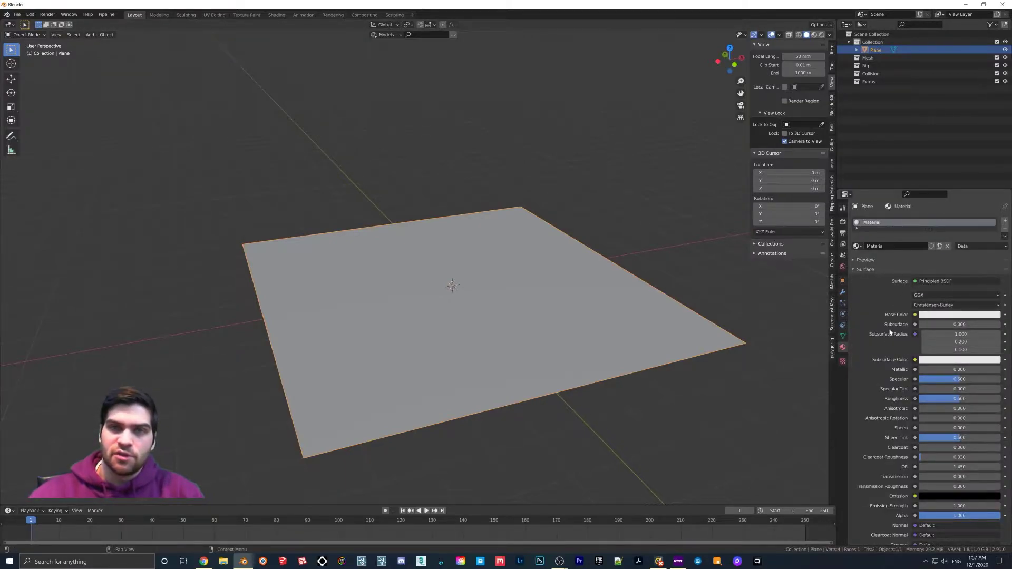
middle_click_drag(599, 369, 552, 285)
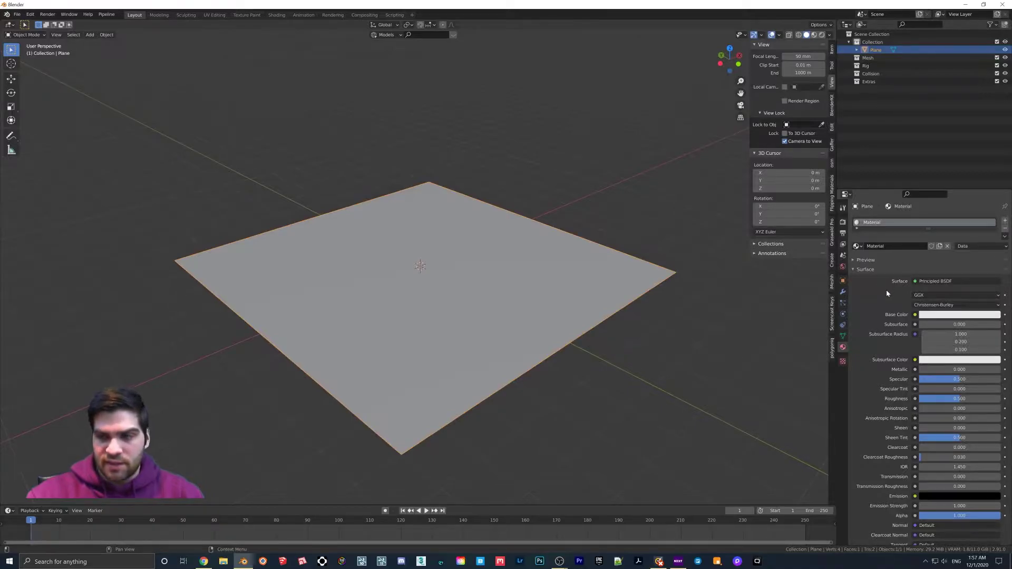
double_click(884, 222)
type("Gra")
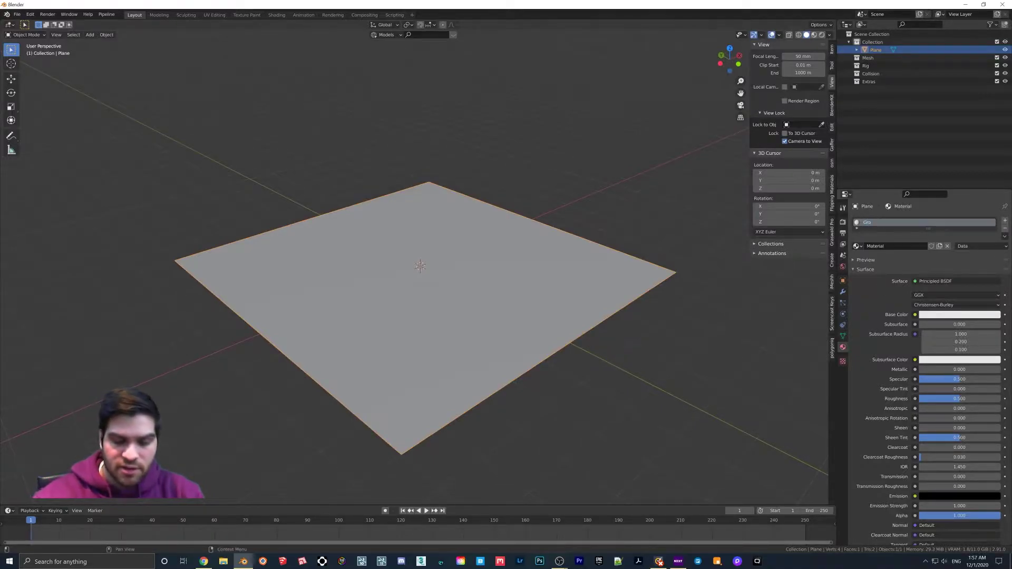
type("undClay")
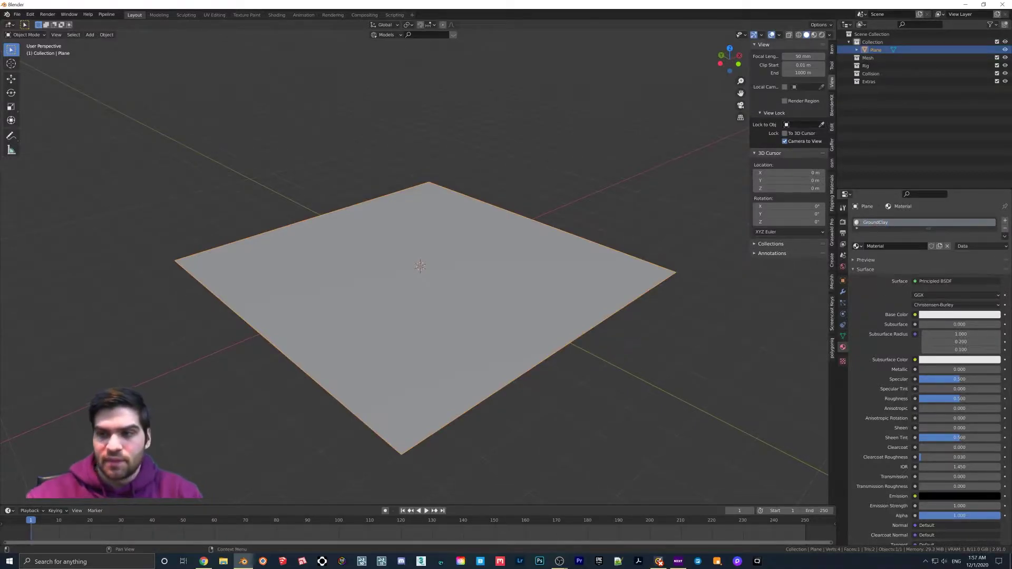
key("Return")
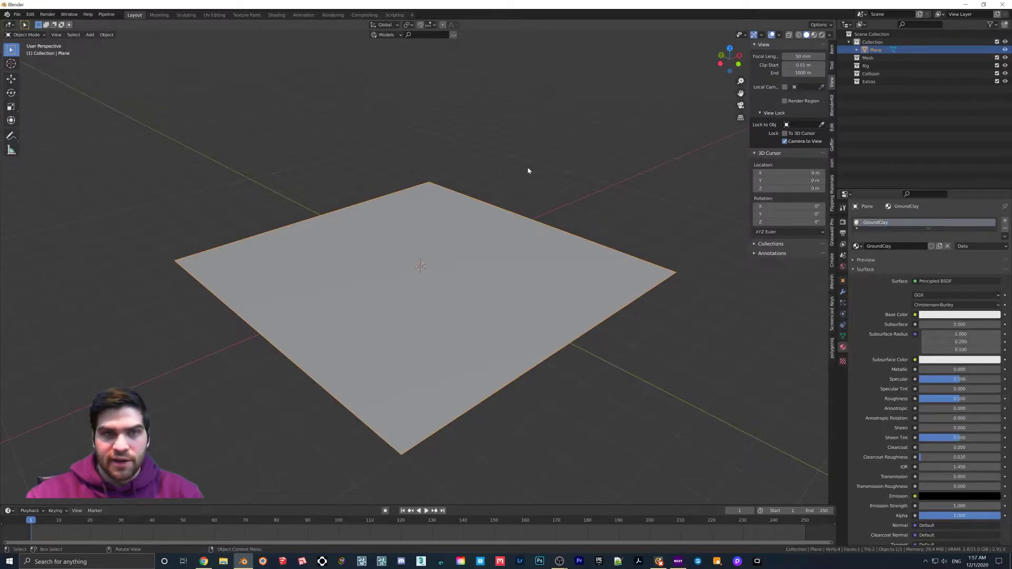
Switch to the Shading workspace and show the whole GroundClay node setup in the shader editor.
left_click(278, 15)
scroll(525, 405, "down", 5)
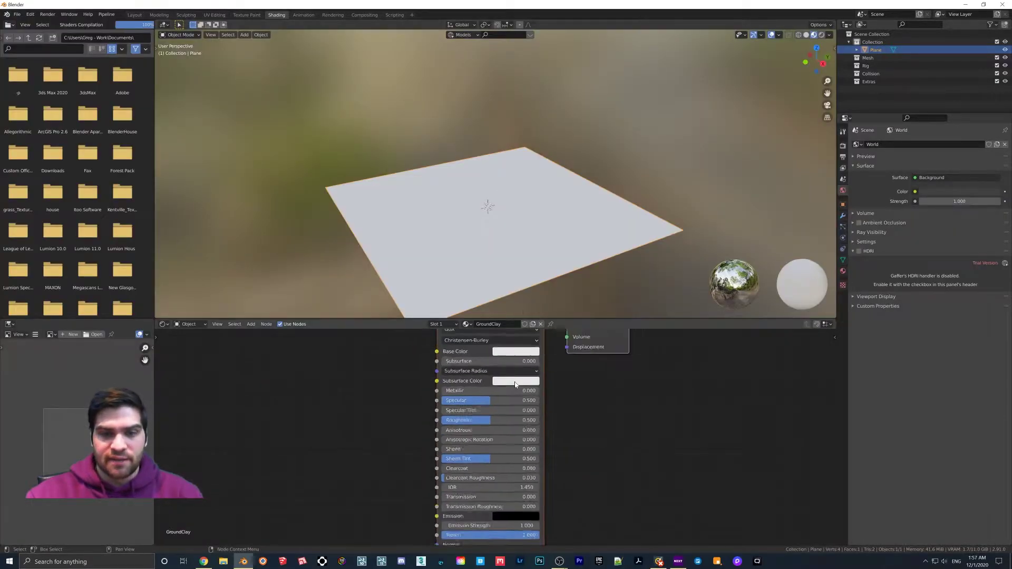
scroll(525, 405, "down", 1)
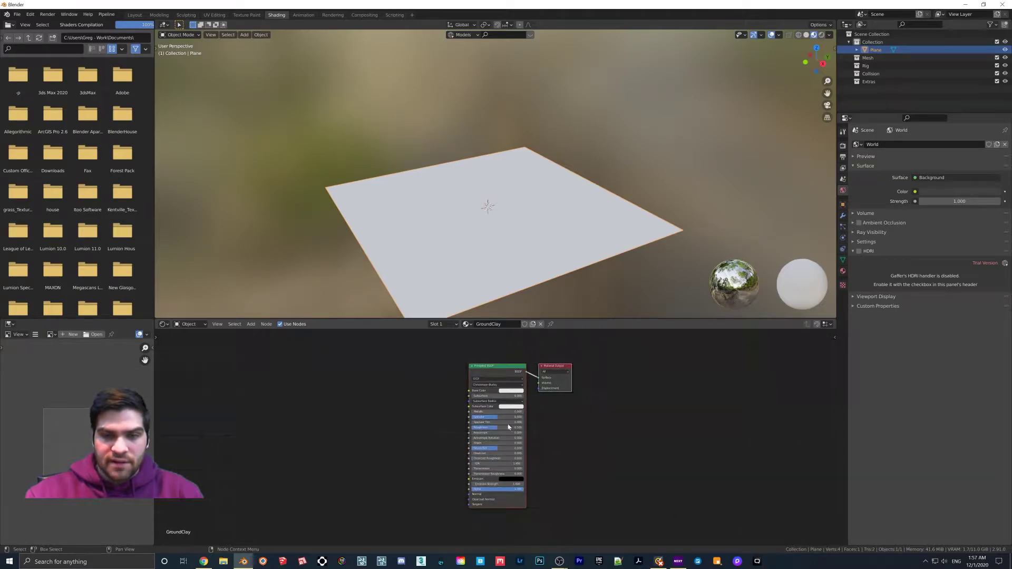
left_click(511, 391)
mouse_move(519, 341)
left_mouse_down()
mouse_move(511, 341)
mouse_move(531, 342)
mouse_move(519, 340)
left_mouse_up()
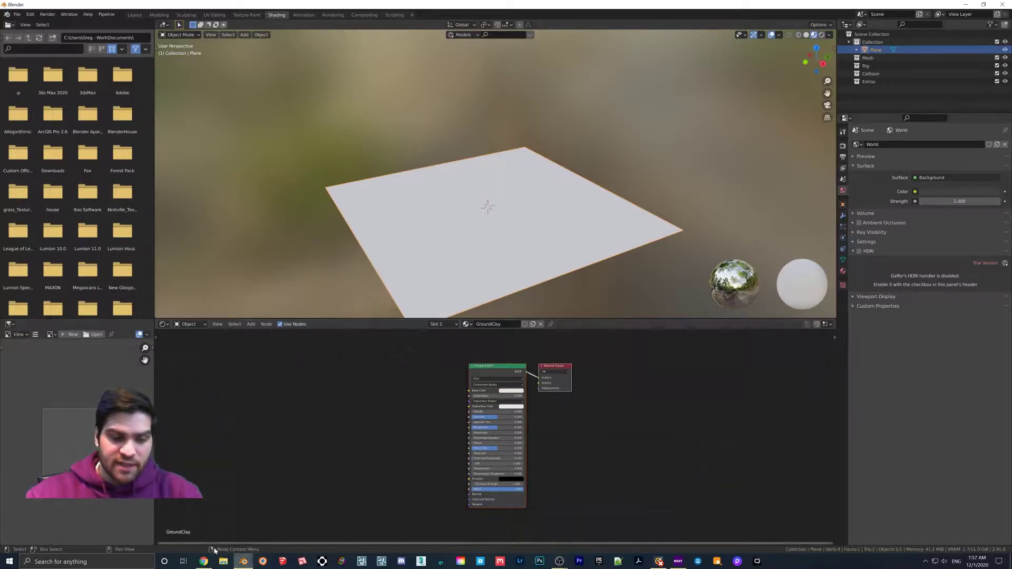
Switch to Chrome, open the downloaded GroundClay002 archive and cut the GroundClay002 folder inside it.
left_click(205, 556)
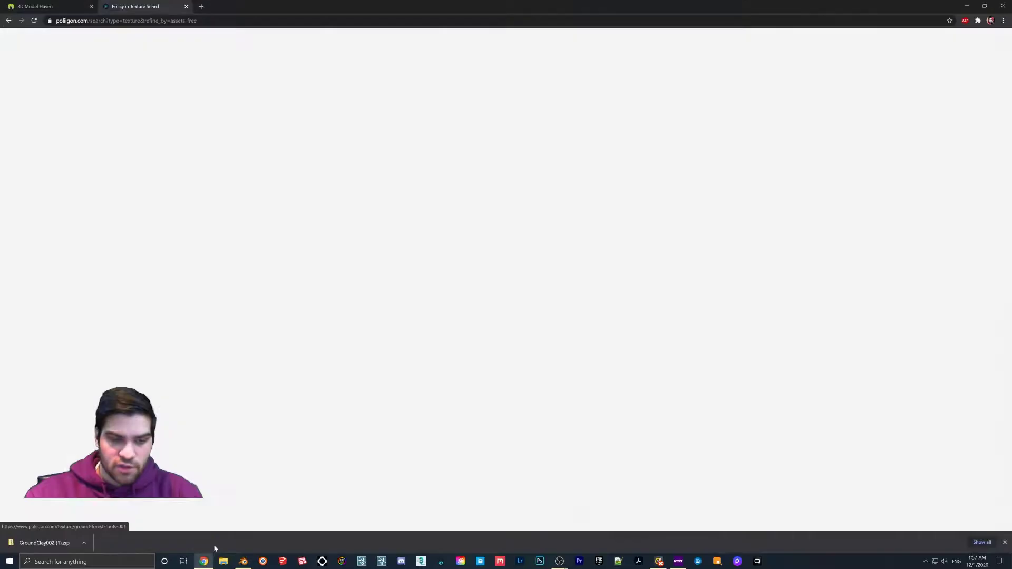
left_click(59, 547)
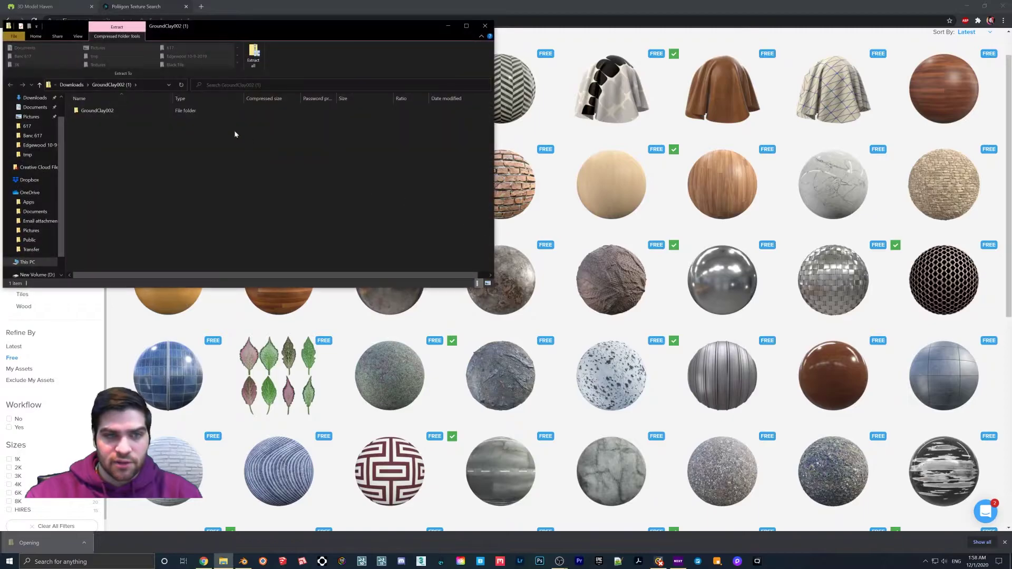
left_click(87, 110)
right_click(94, 112)
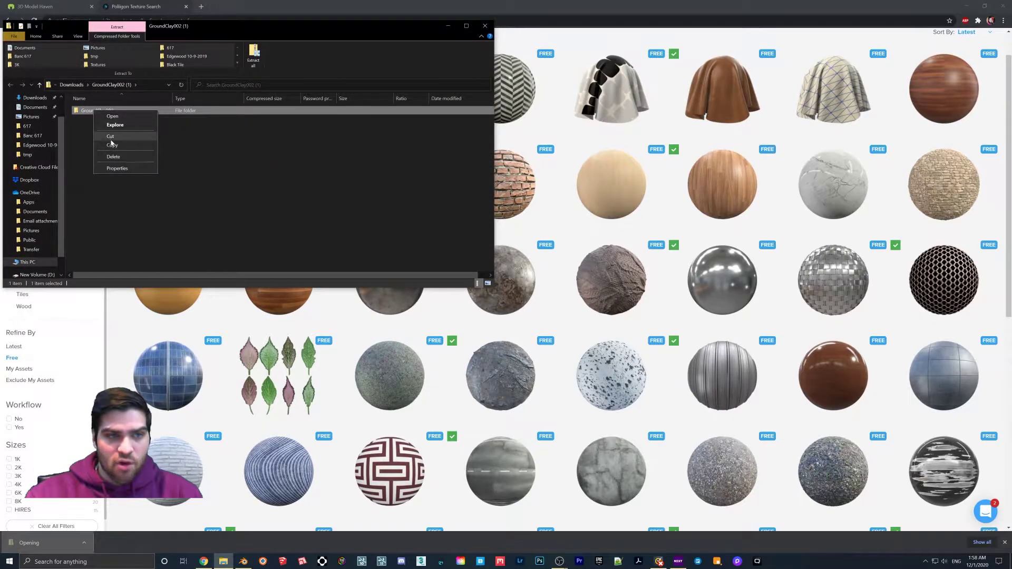
left_click(109, 137)
scroll(45, 151, "up", 1)
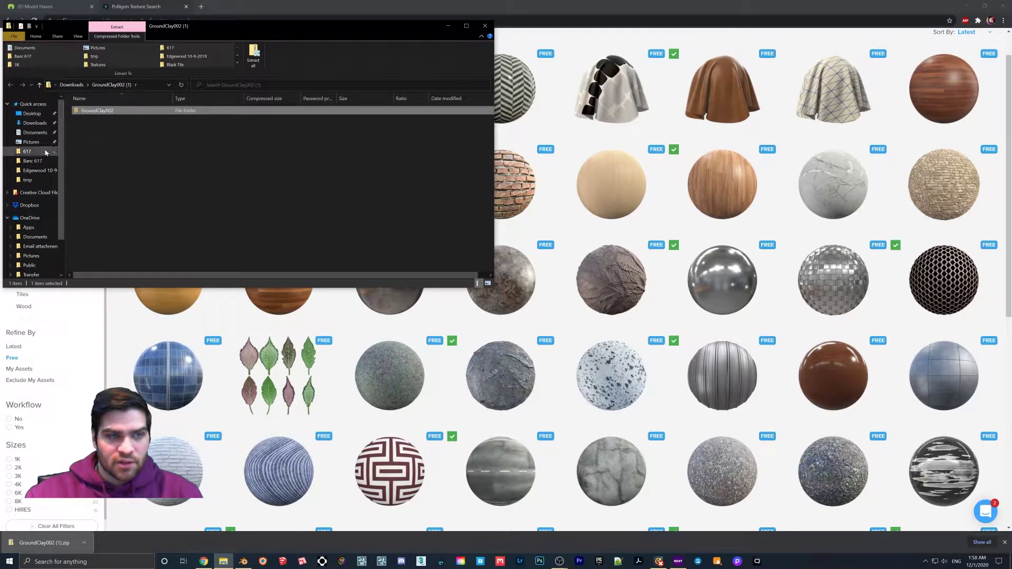
Paste the GroundClay002 folder into the desktop's Easiest Beginner Blender Texture Tutorial folder, then close File Explorer and Chrome.
left_click(31, 114)
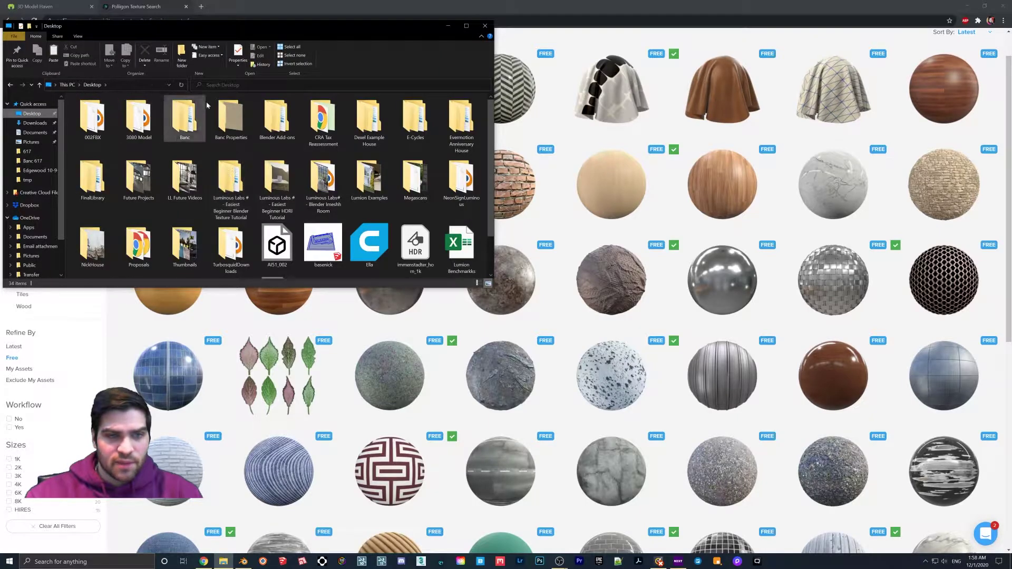
scroll(409, 136, "down", 1)
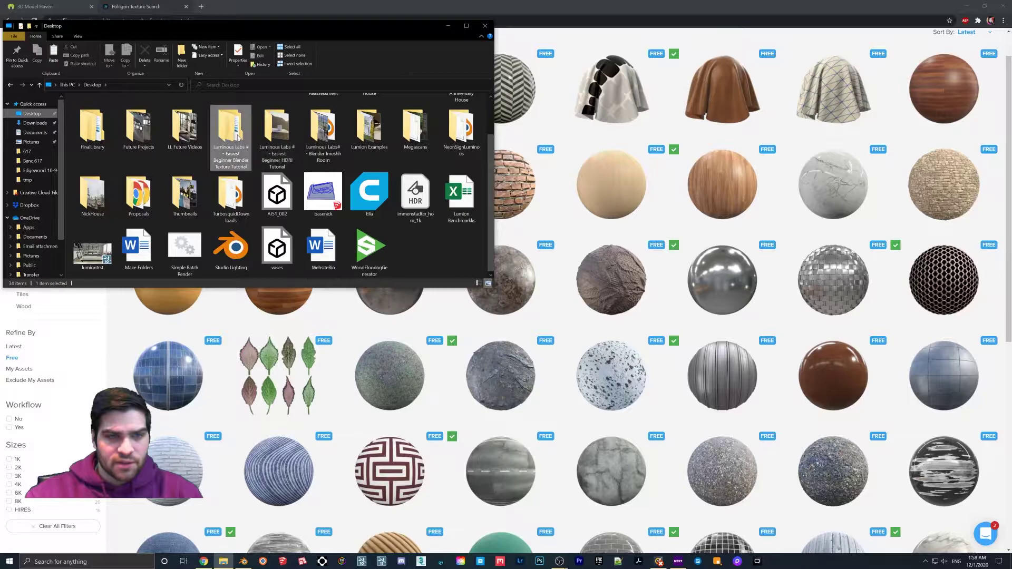
double_click(231, 129)
right_click(112, 147)
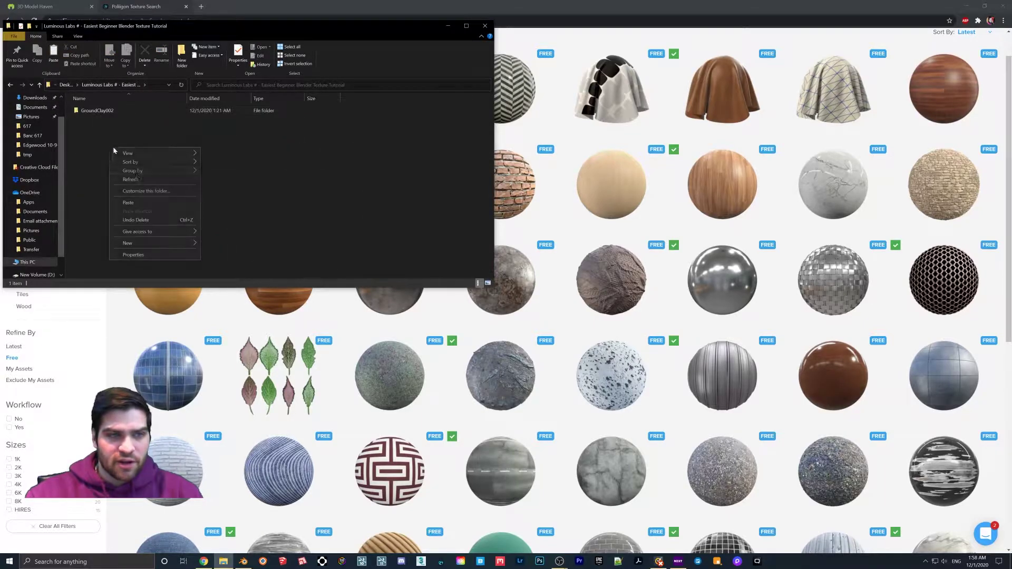
left_click(153, 203)
left_click(504, 257)
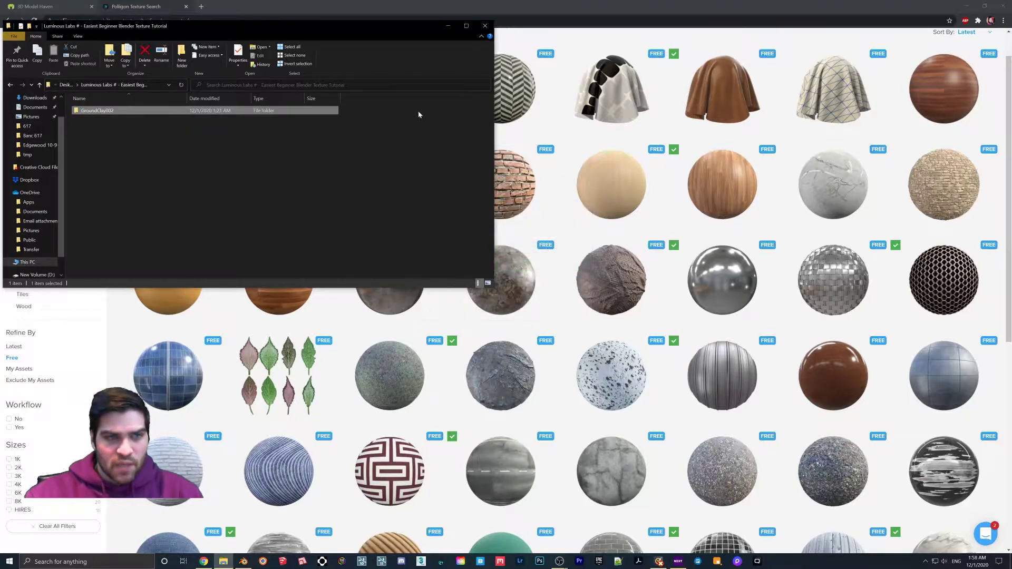
left_click(486, 25)
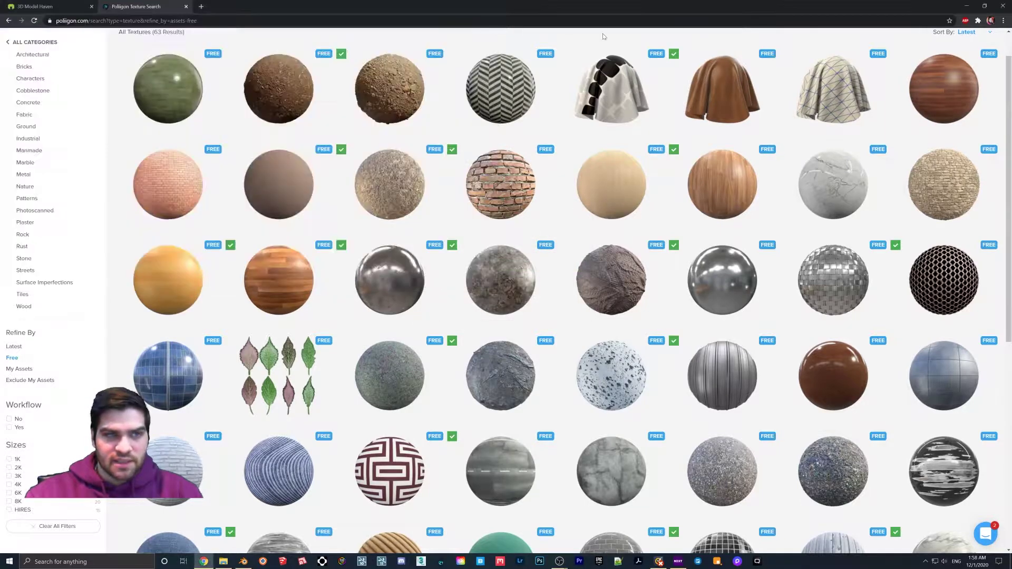
left_click(1004, 6)
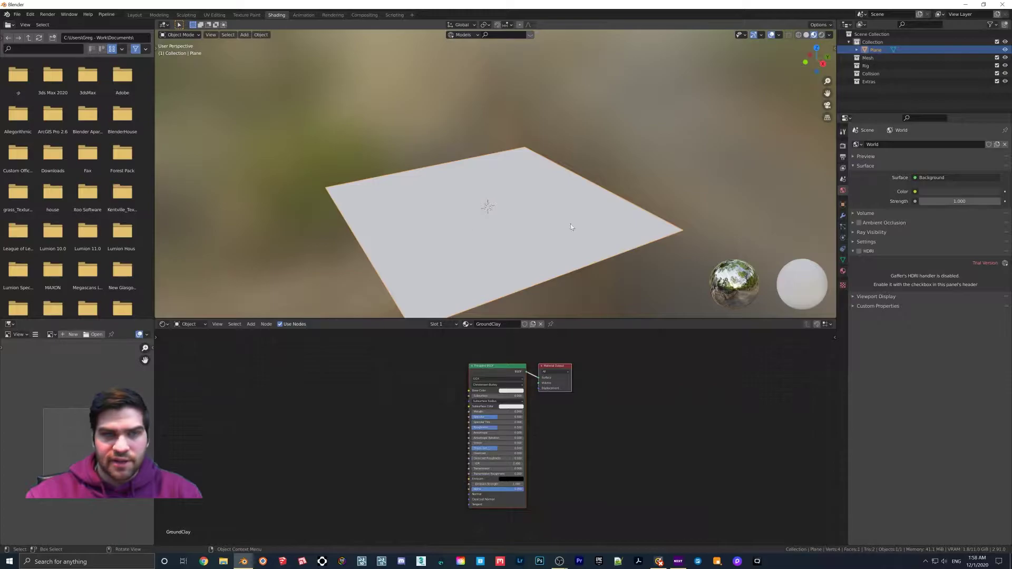
In File Explorer, open the 3K maps folder under REGULAR in the tutorial folder's GroundClay002 folder.
mouse_move(482, 219)
middle_mouse_down()
mouse_move(497, 231)
mouse_move(477, 206)
middle_mouse_up()
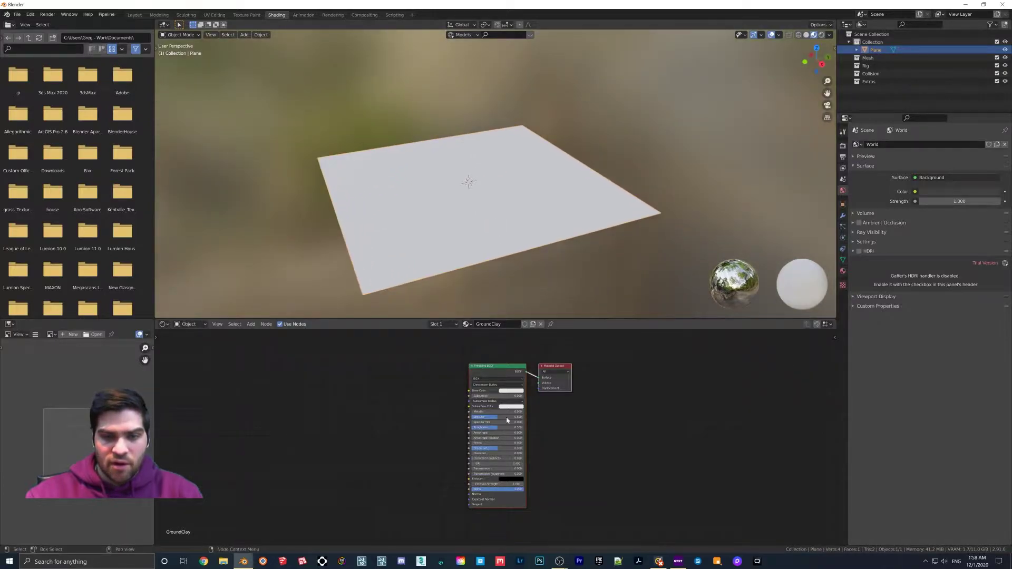
left_click(223, 562)
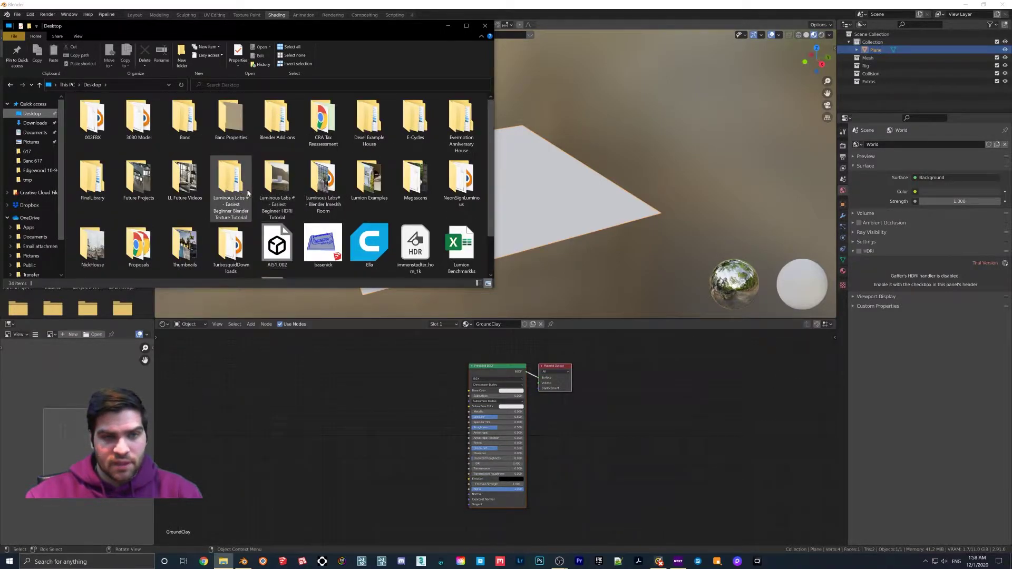
double_click(248, 193)
double_click(109, 111)
left_click(97, 120)
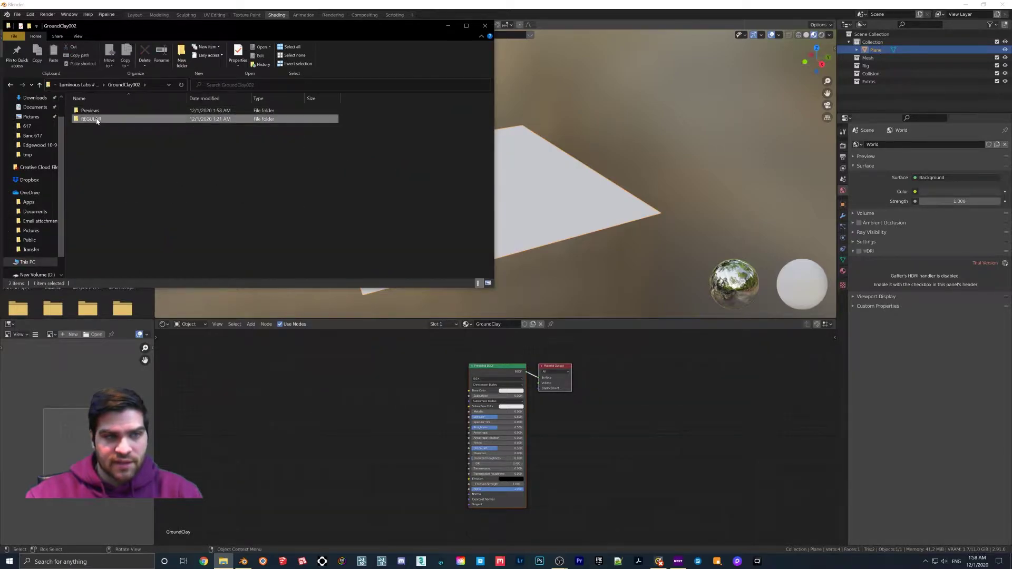
double_click(97, 120)
double_click(102, 111)
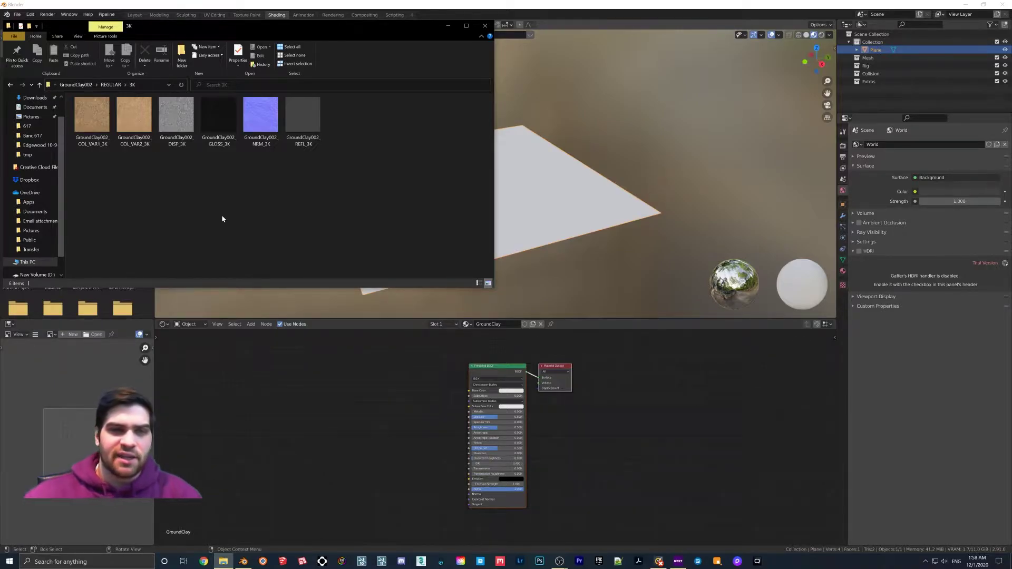
View the GroundClay002 COL_VAR1 and COL_VAR2 color maps full size and compare their tones.
left_click_drag(96, 131, 133, 244)
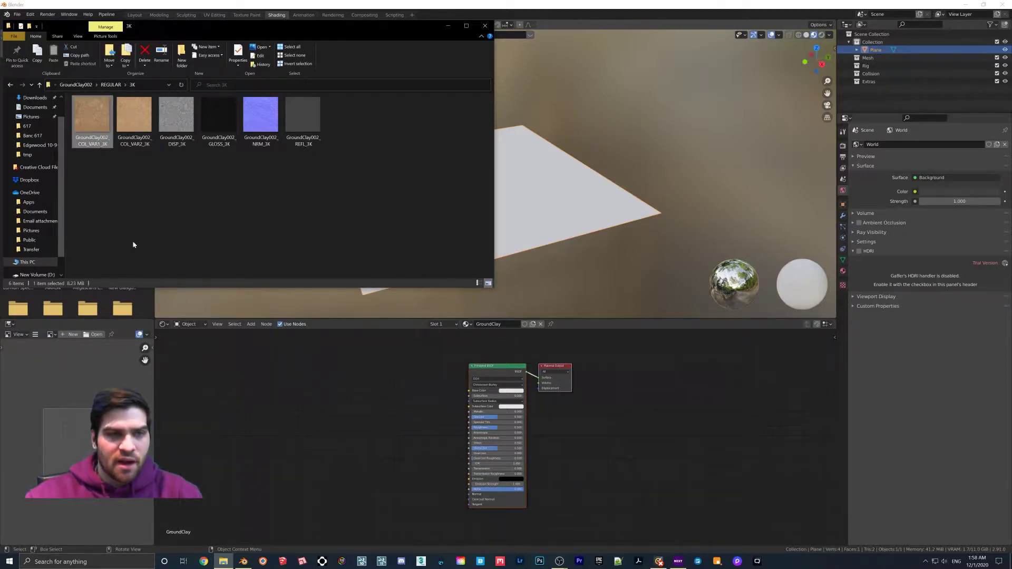
double_click(89, 129)
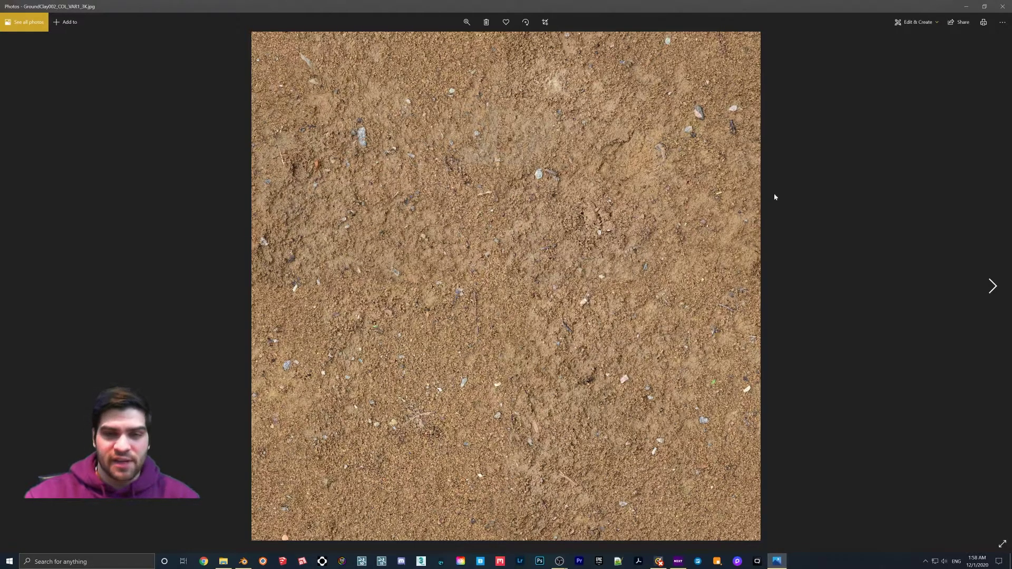
left_click(1003, 7)
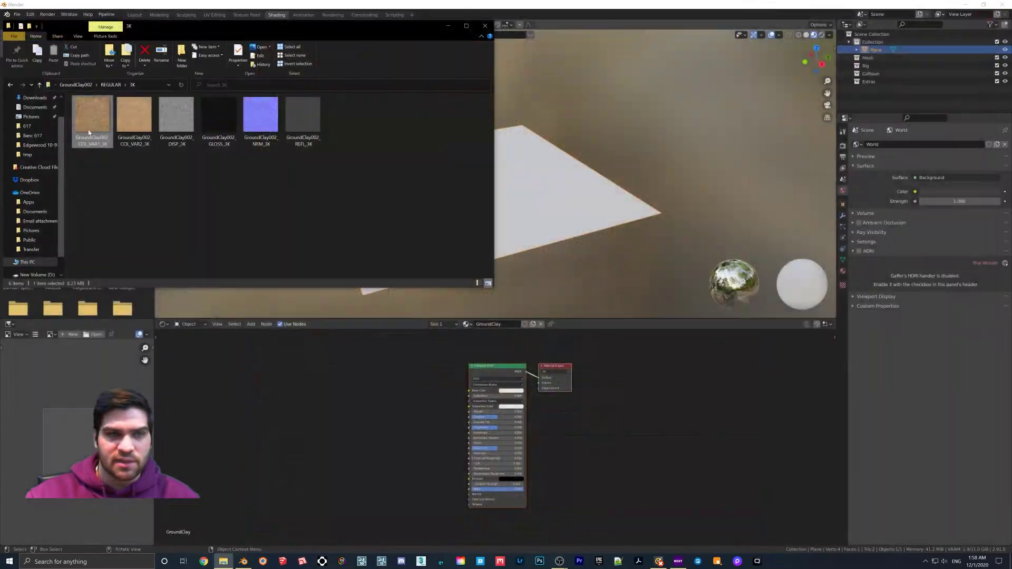
double_click(106, 120)
key("Right")
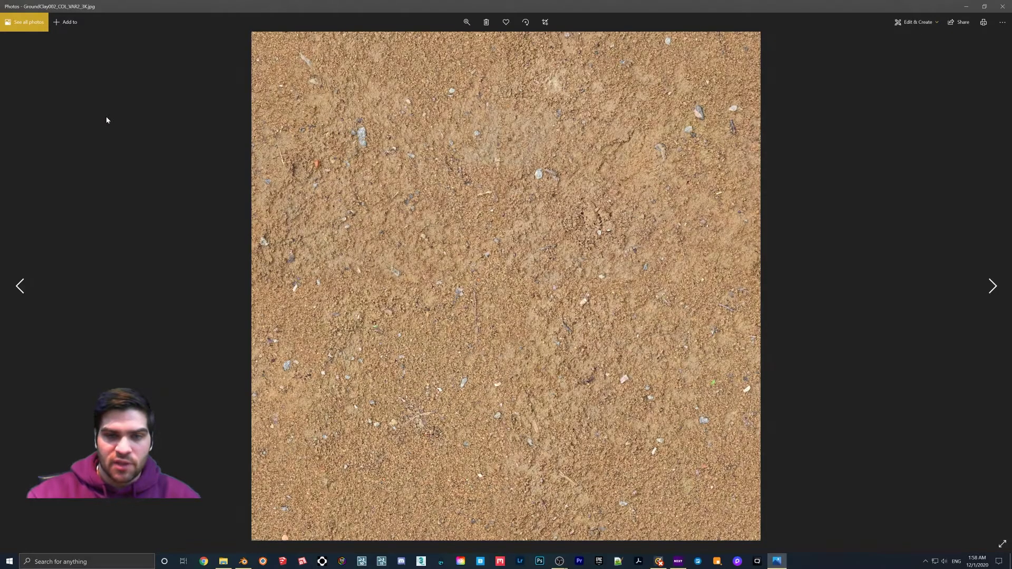
key("Left")
key("Right")
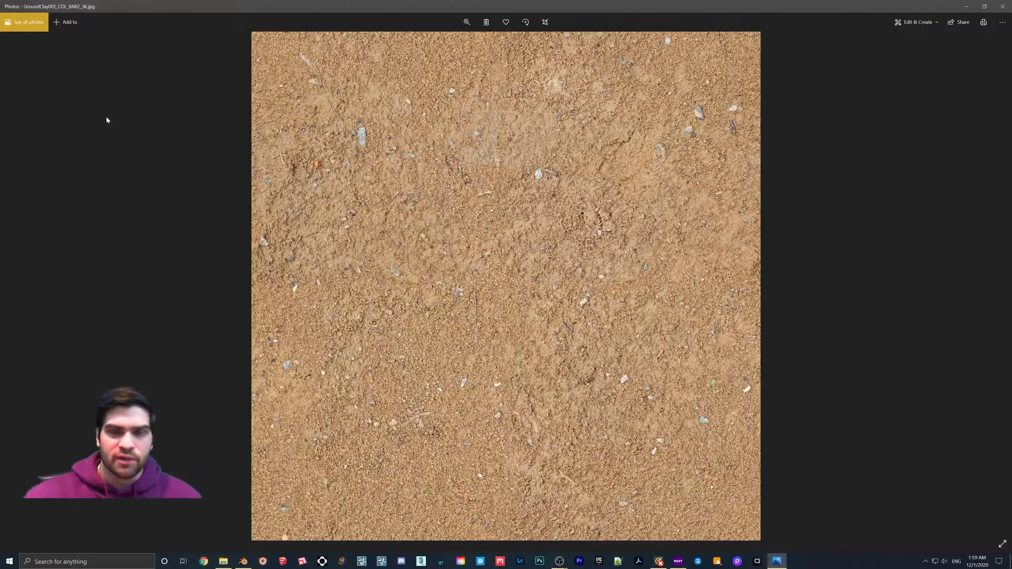
left_click(1003, 6)
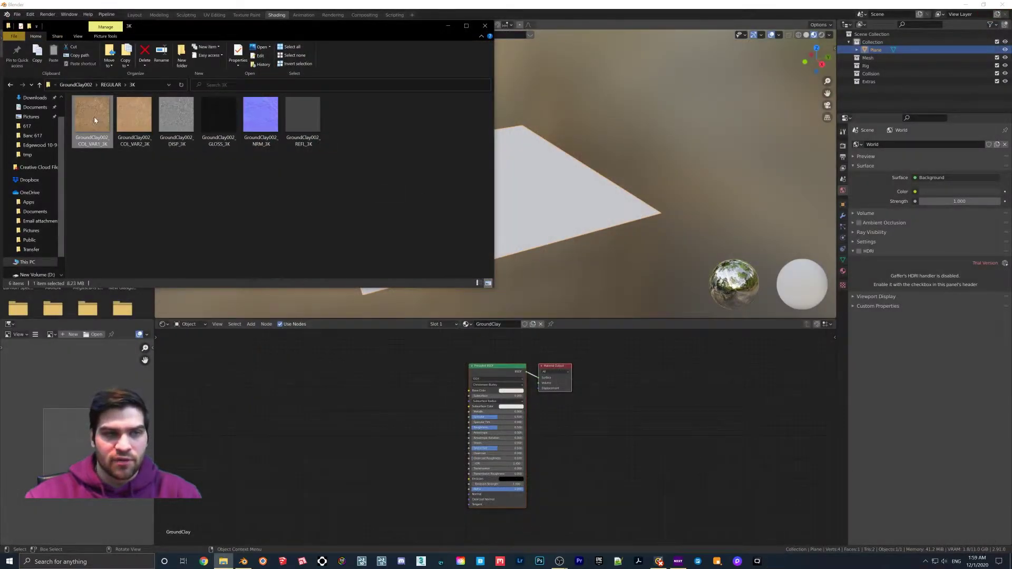
Bring the COL_VAR1, GLOSS and NRM 3K maps from the folder into the GroundClay shader editor as image texture nodes.
left_click_drag(93, 117, 373, 357)
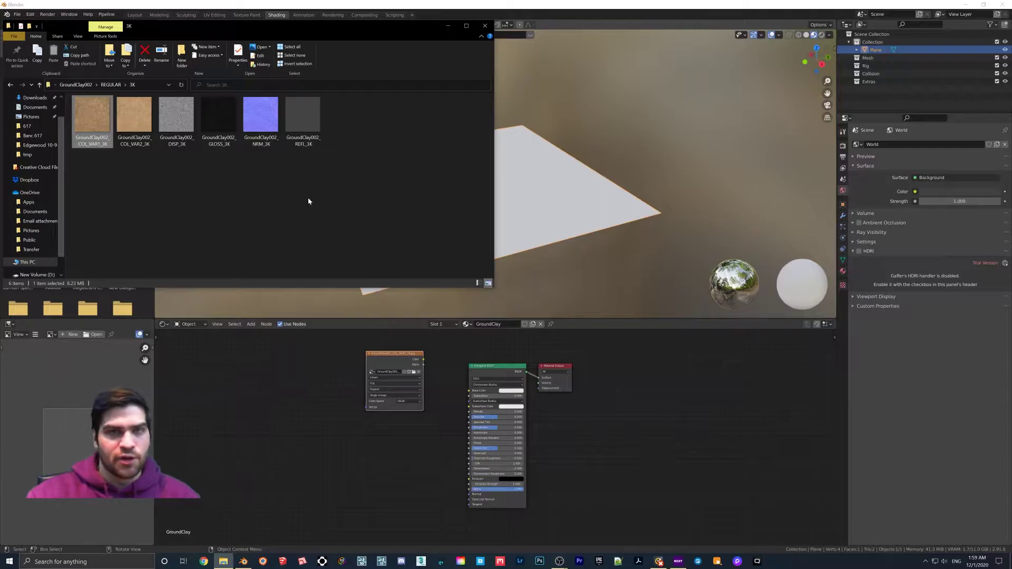
left_click(231, 139)
left_click_drag(369, 422, 393, 437)
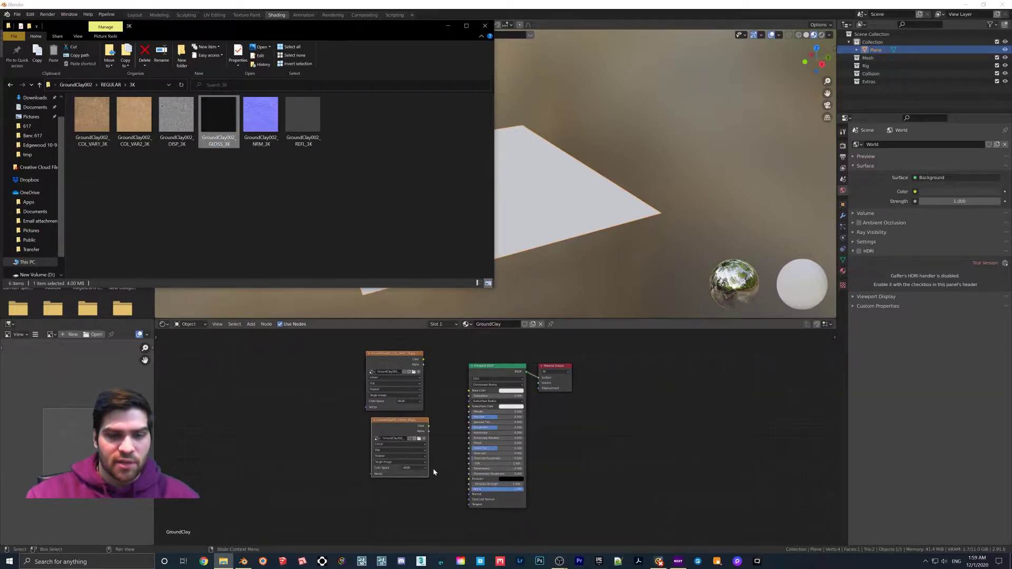
left_click(223, 561)
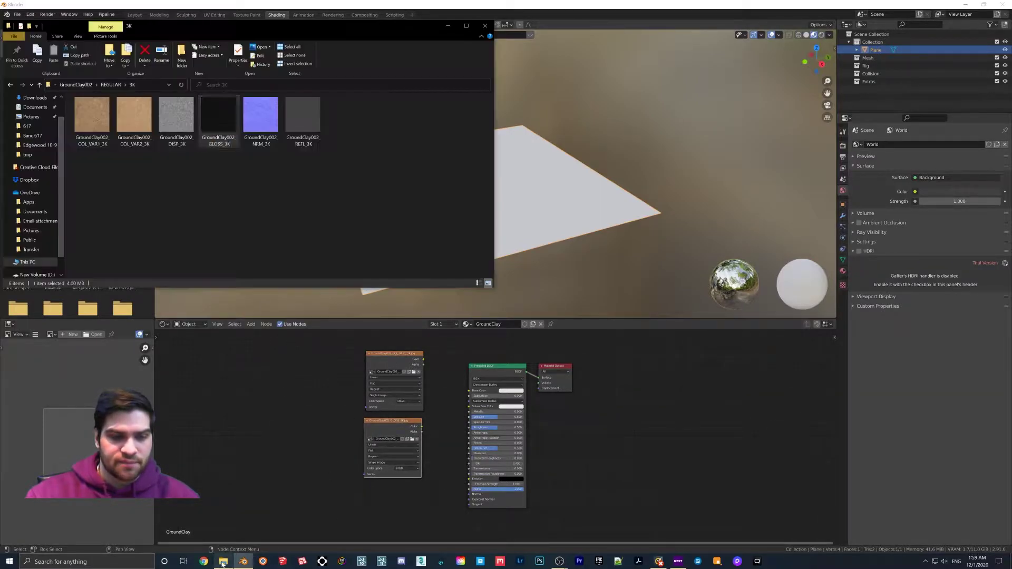
left_click_drag(260, 118, 325, 389)
left_click_drag(373, 491, 373, 493)
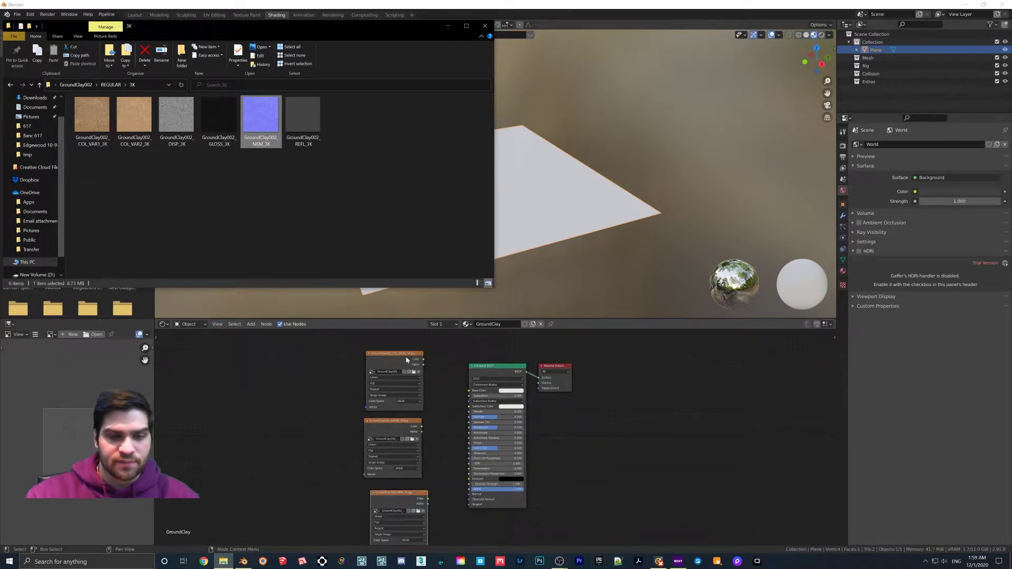
Arrange the color, gloss and normal texture nodes in a spaced column farther from the Principled BSDF node.
left_click_drag(400, 355, 385, 348)
left_click_drag(393, 421, 380, 418)
left_click_drag(389, 494, 368, 491)
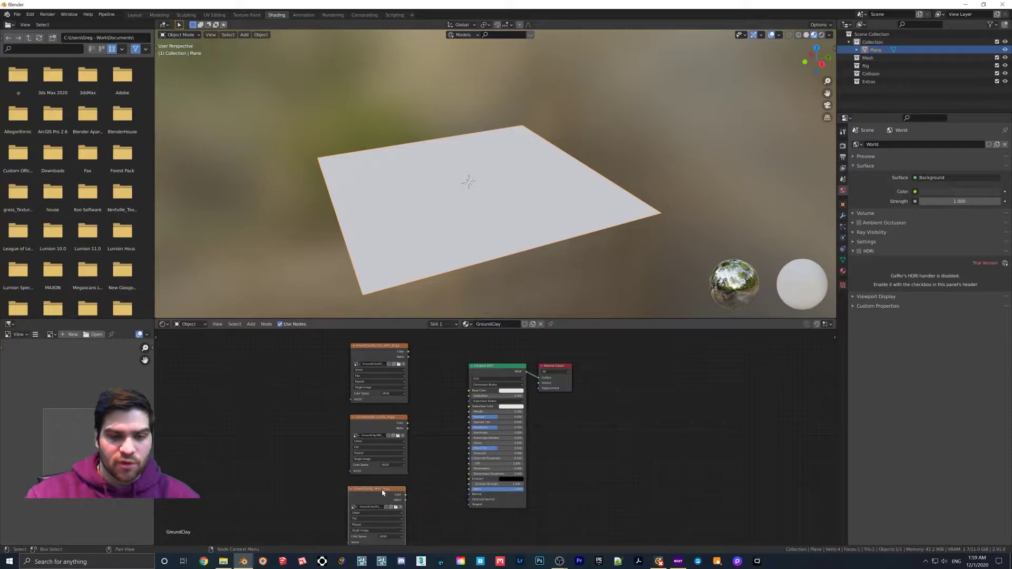
Set the color space of the gloss and normal texture nodes to Non-Color.
middle_click_drag(403, 472, 393, 417)
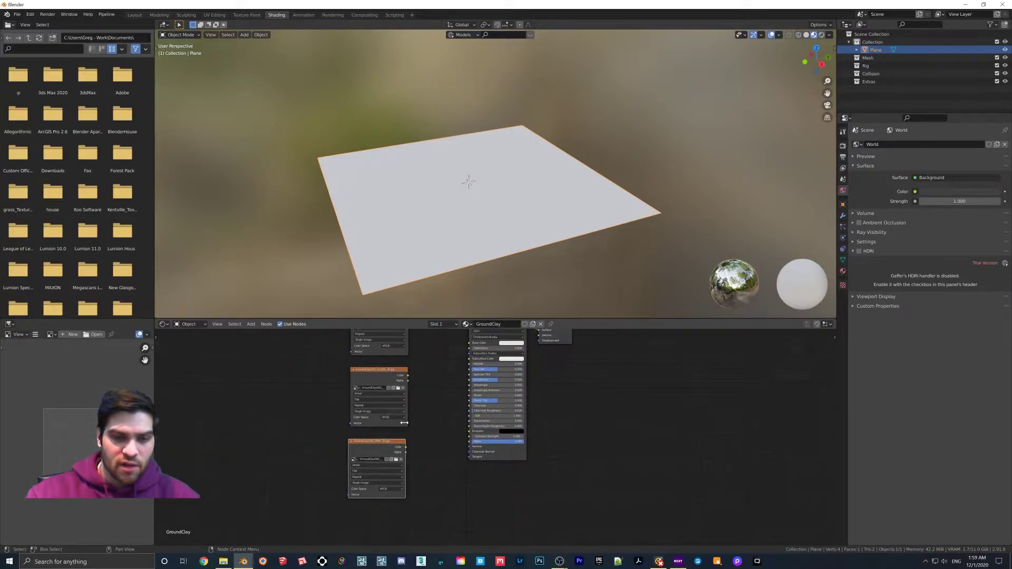
left_click(393, 418)
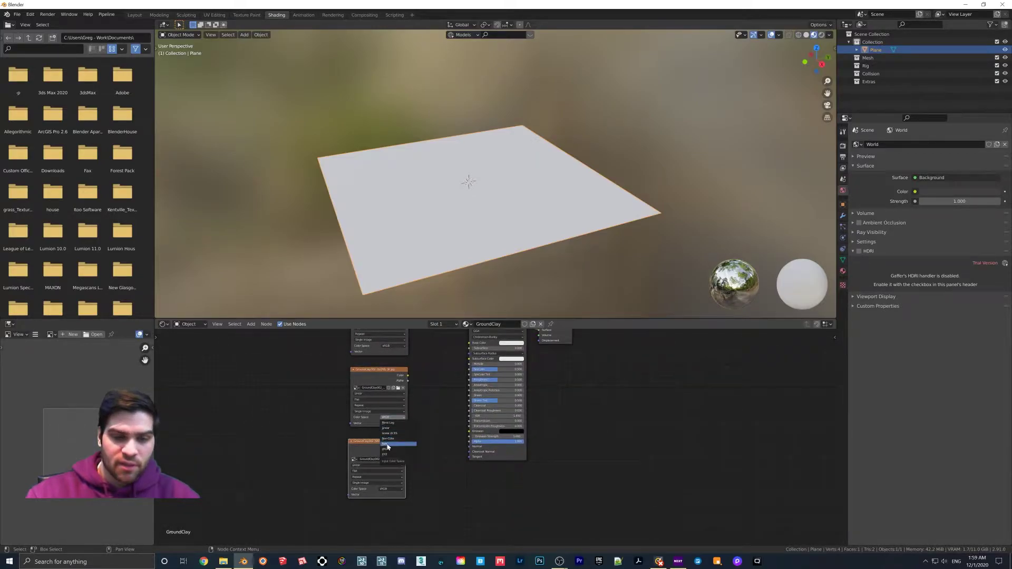
left_click(404, 439)
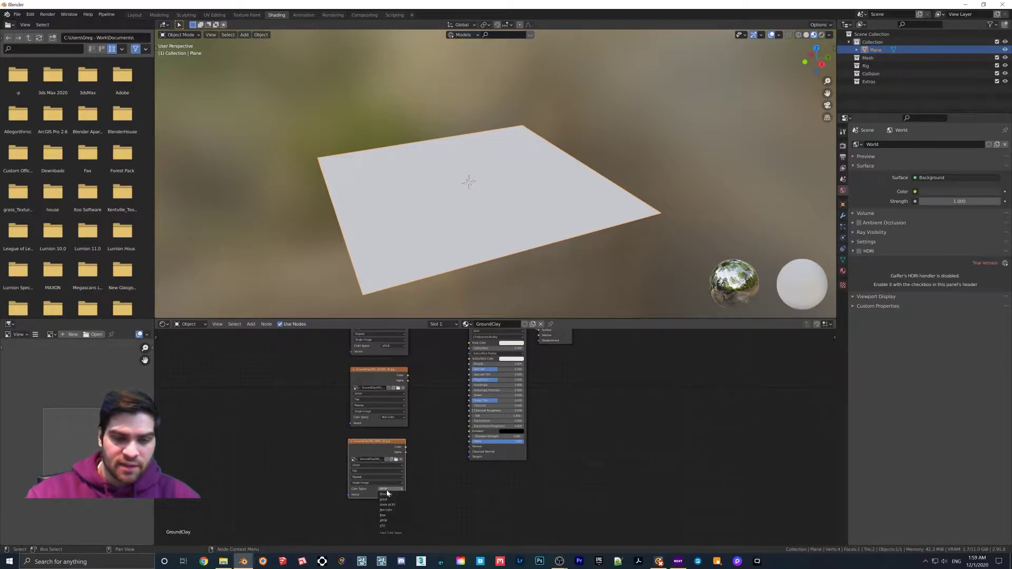
left_click(385, 491)
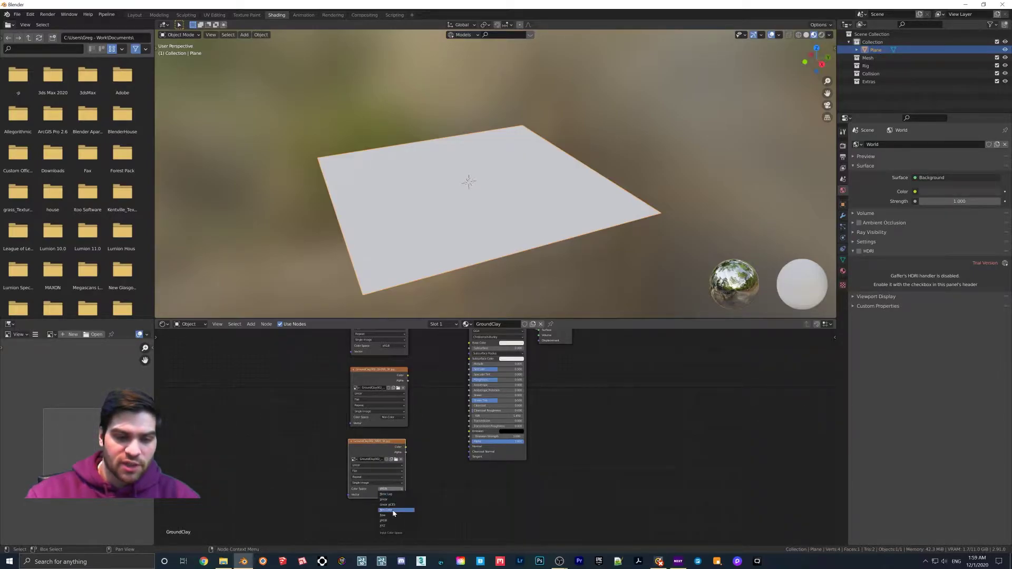
left_click(385, 510)
Connect the COL_VAR1 texture's Color output to the Principled BSDF's Base Color and switch the viewport to Rendered shading.
key("Home")
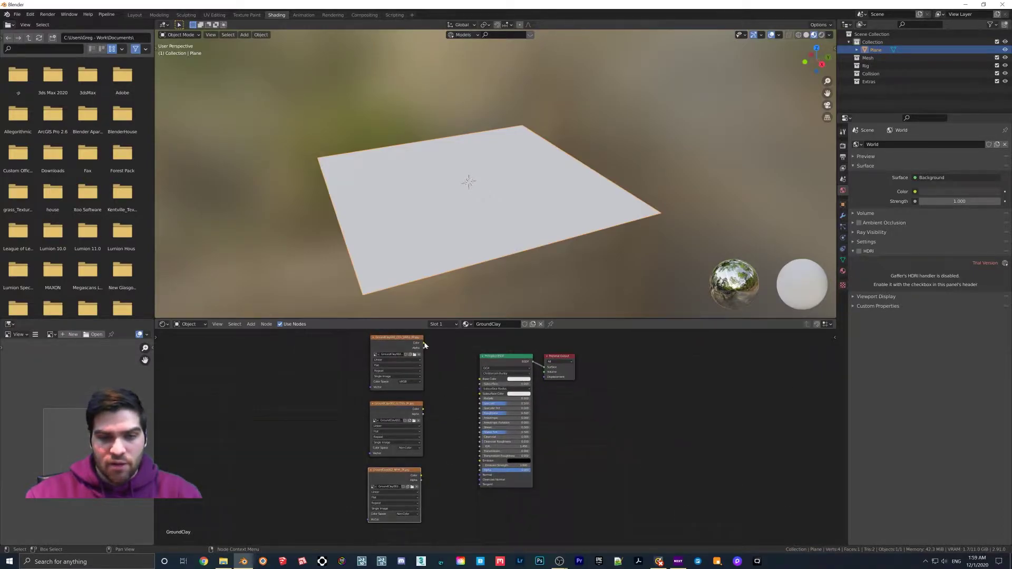
left_click_drag(423, 343, 481, 380)
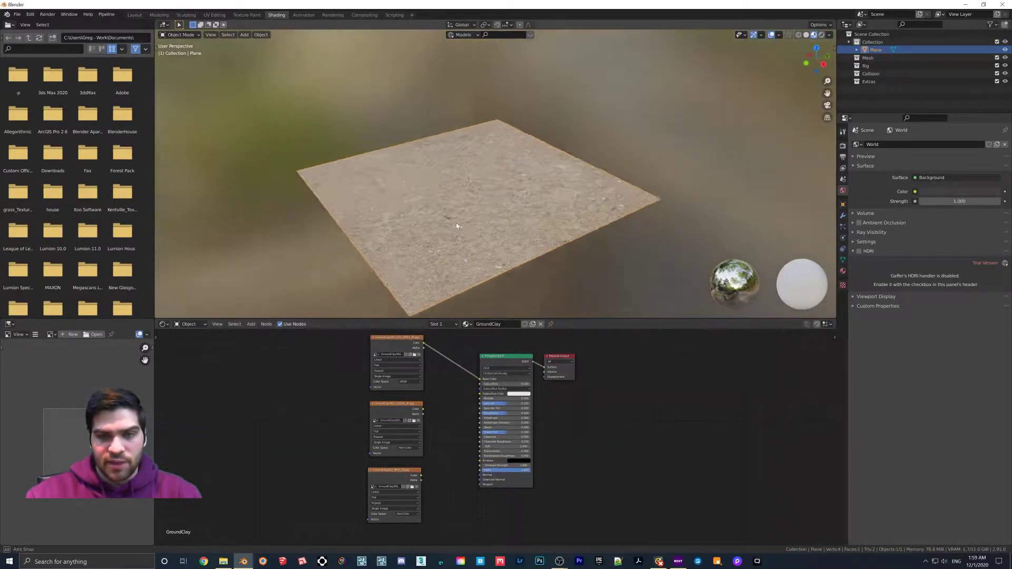
middle_click_drag(459, 221, 517, 220)
scroll(516, 218, "up", 3)
key("z")
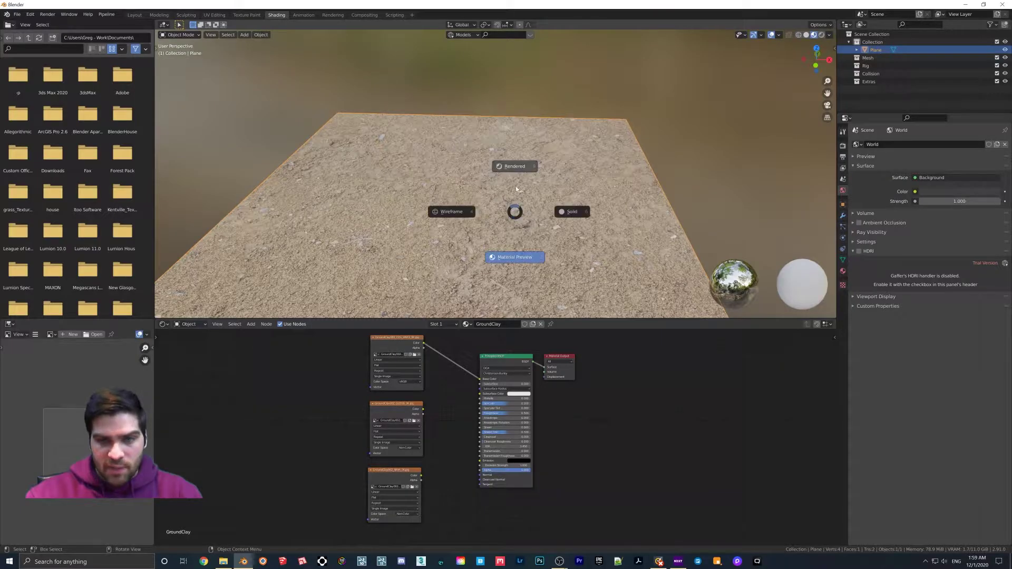
left_click(514, 174)
middle_click_drag(505, 196, 508, 169, "shift")
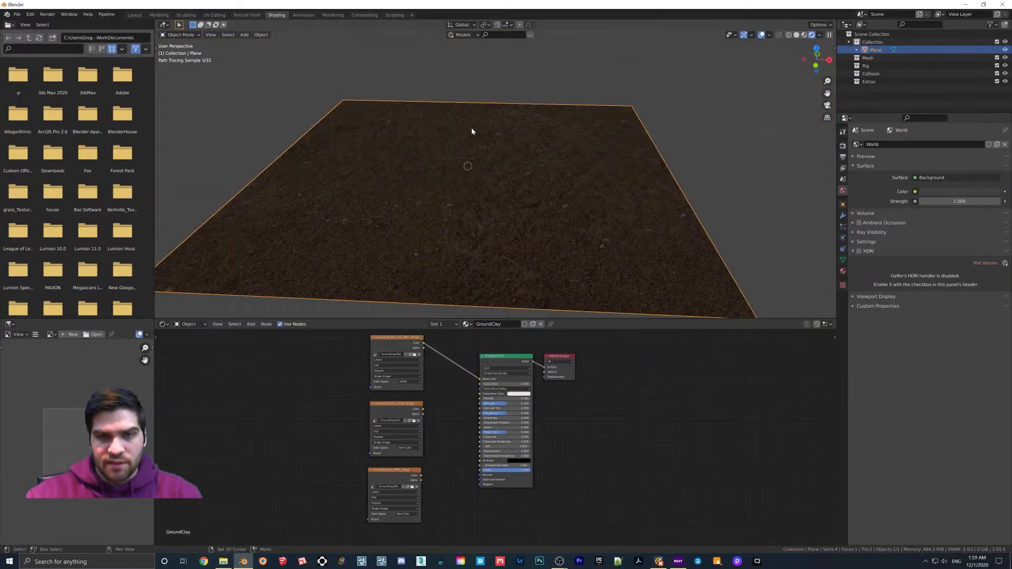
Add a point light at the plane's center and raise it along Z above the ground.
key("shift+a")
mouse_move(473, 127)
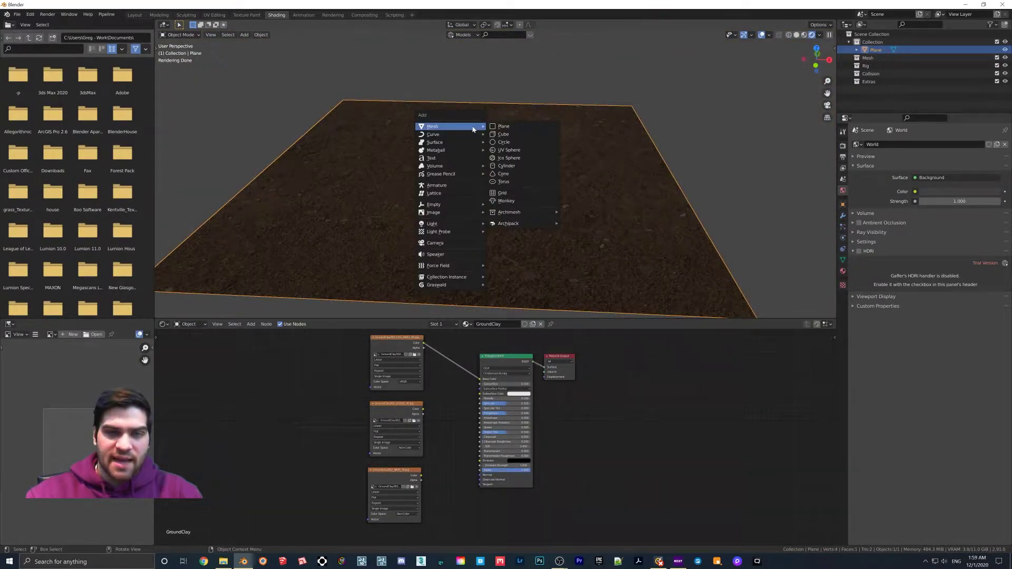
left_click(491, 221)
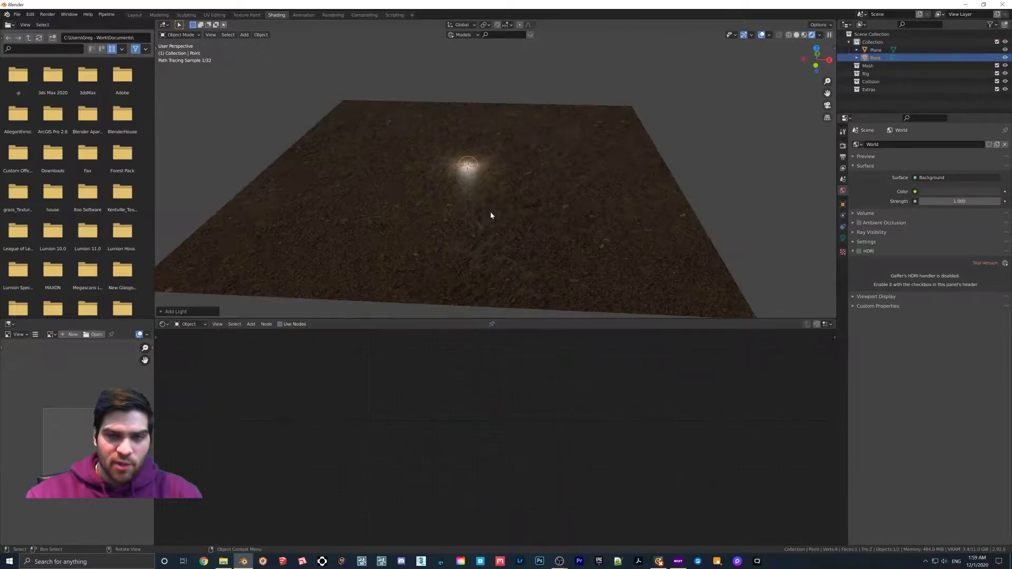
key("g")
key("z")
left_click(482, 163)
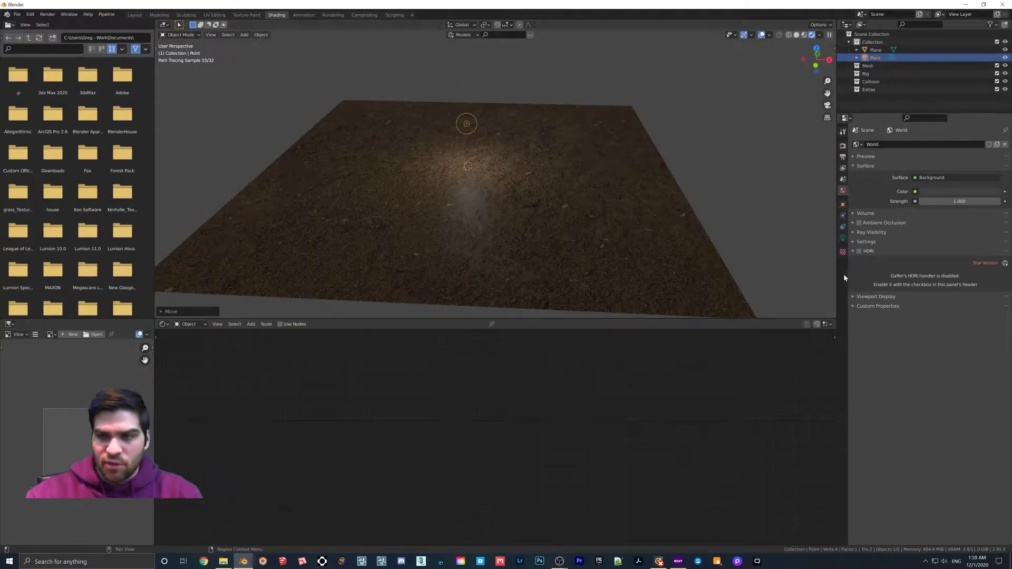
Set the point light's power to 50 W and check the lighting on the ground.
left_click(843, 238)
left_click(956, 196)
type("5")
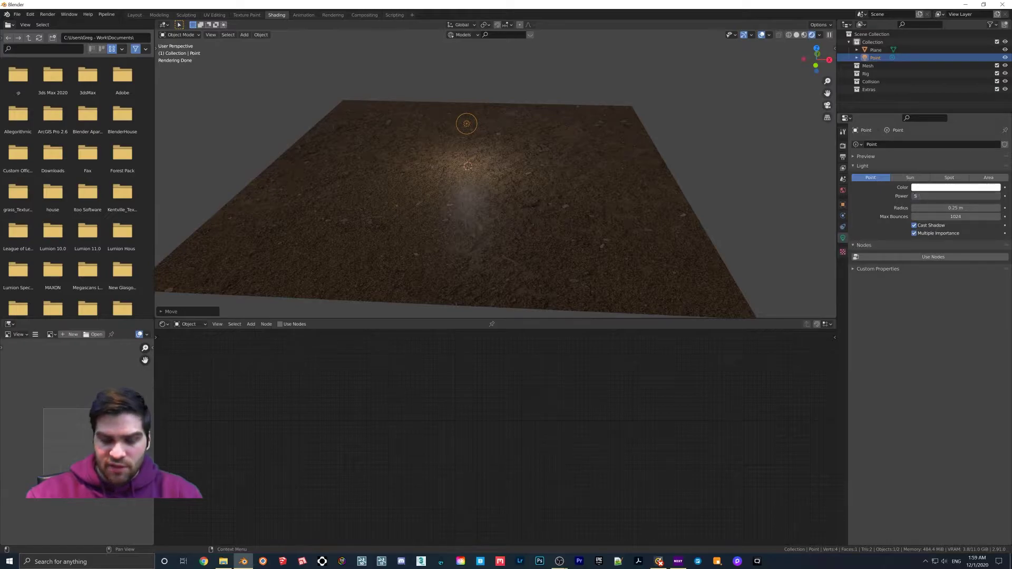
type("0")
key("Return")
scroll(475, 195, "up", 5)
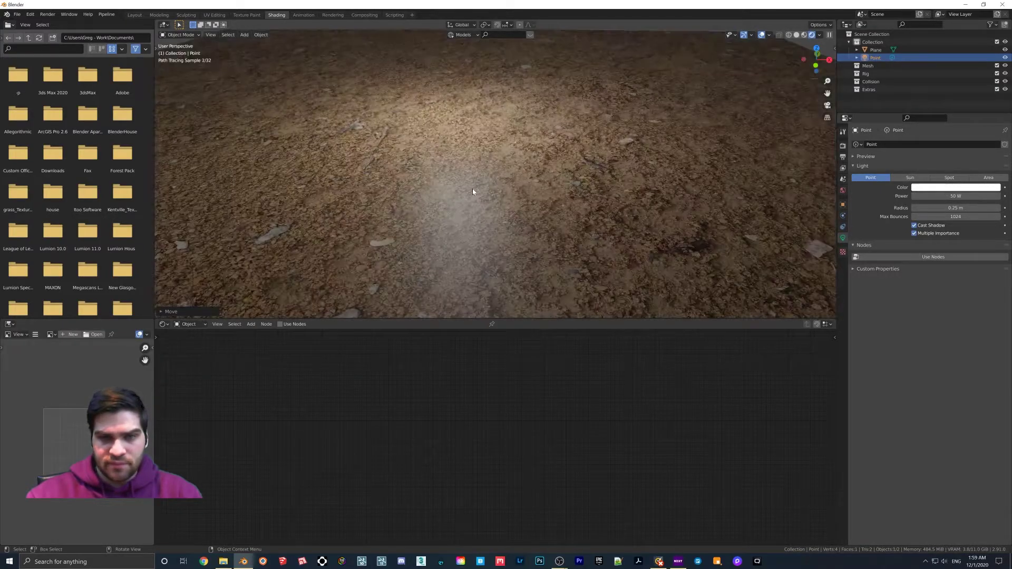
scroll(479, 204, "down", 4)
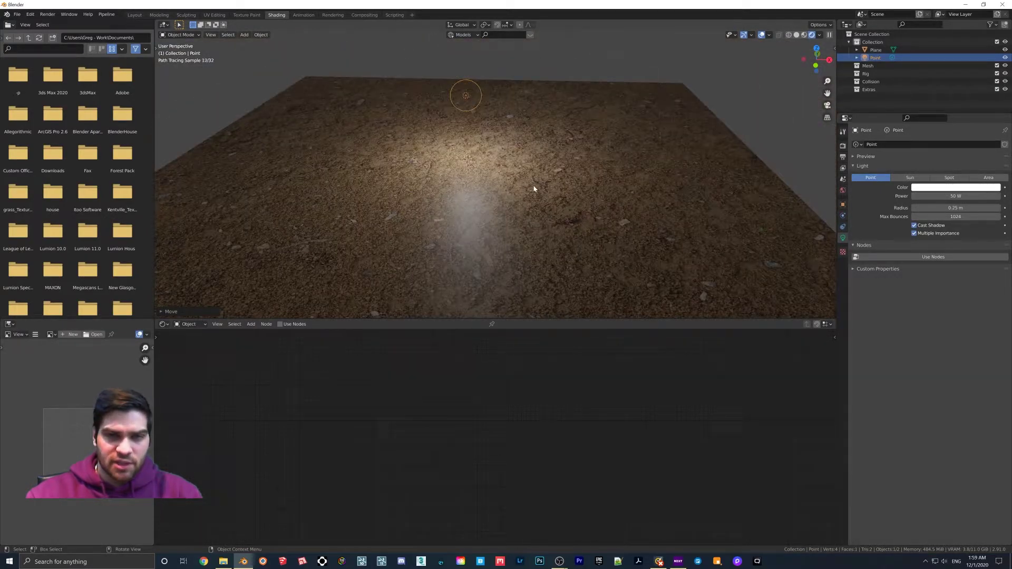
For the plane's material, connect the gloss texture's color to Roughness and the normal texture's color to Normal, then inspect the surface.
left_click(591, 194)
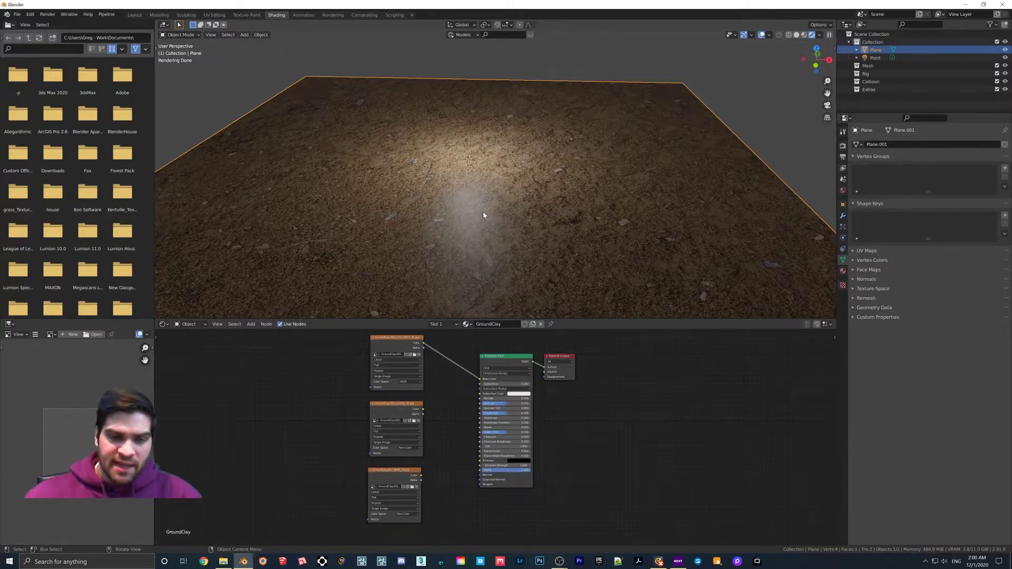
middle_click_drag(439, 409, 444, 407)
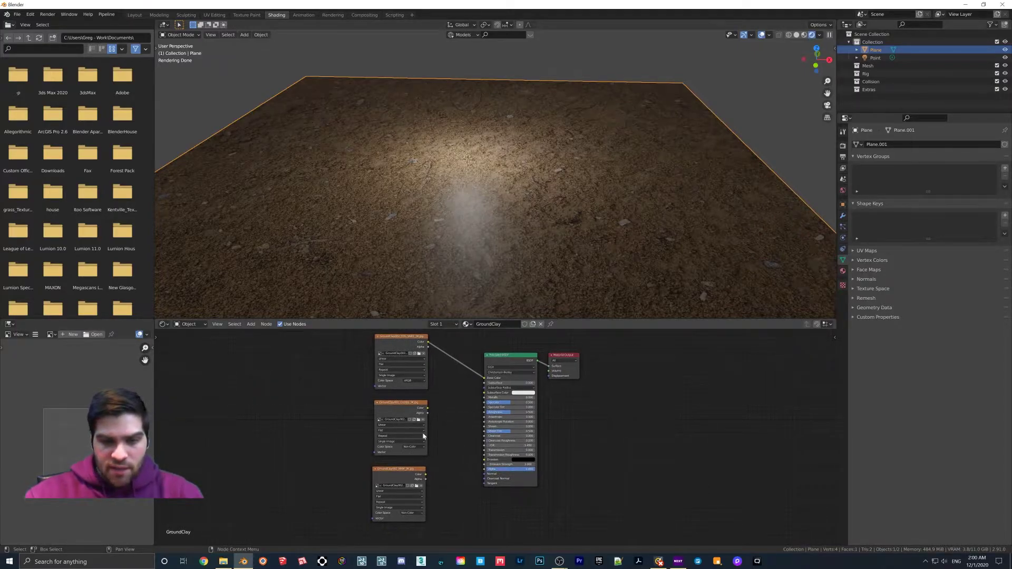
left_click_drag(428, 409, 484, 412)
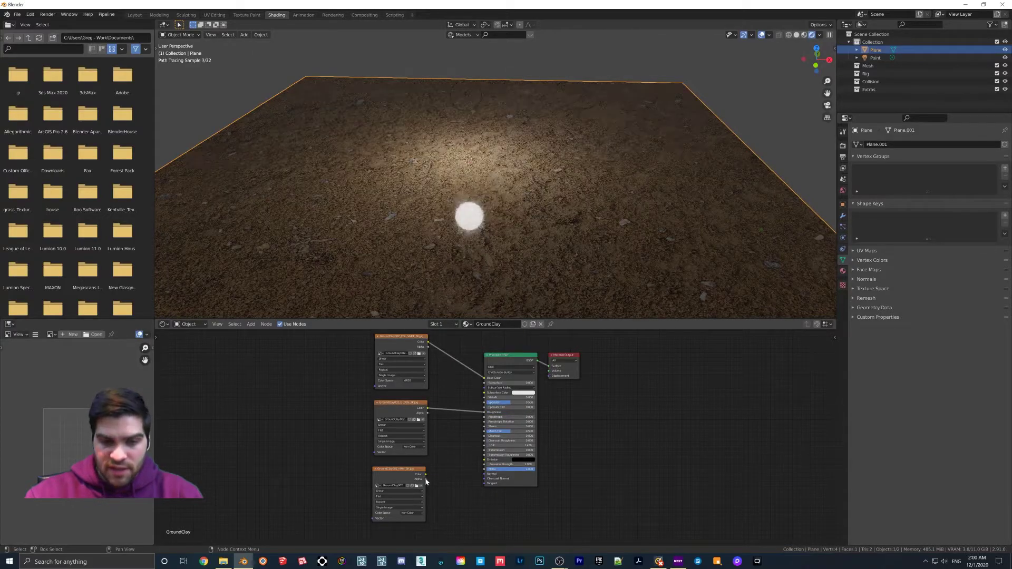
left_click_drag(426, 474, 485, 474)
scroll(486, 276, "up", 3)
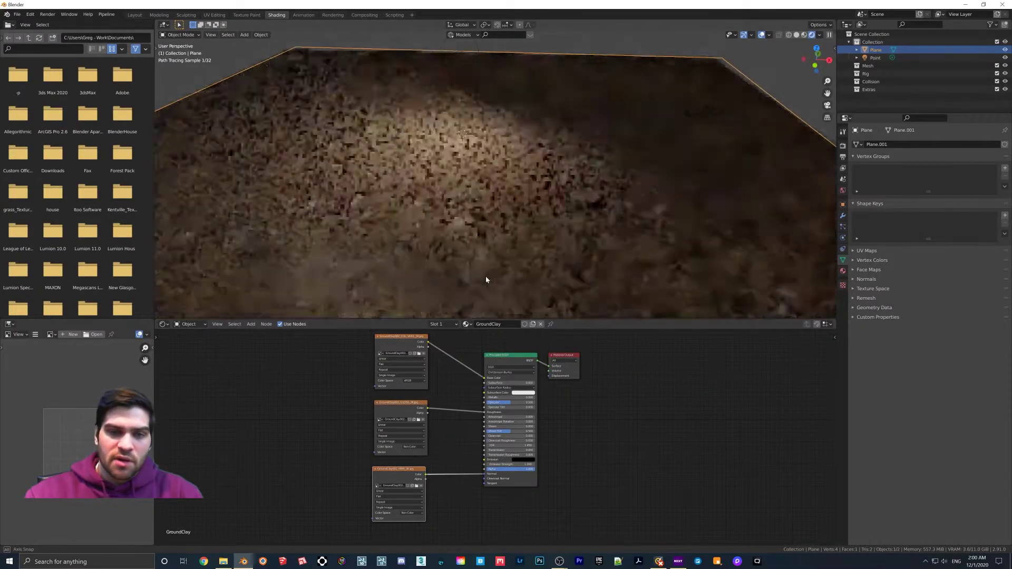
mouse_move(486, 276)
middle_mouse_down()
mouse_move(494, 278)
mouse_move(480, 277)
middle_mouse_up()
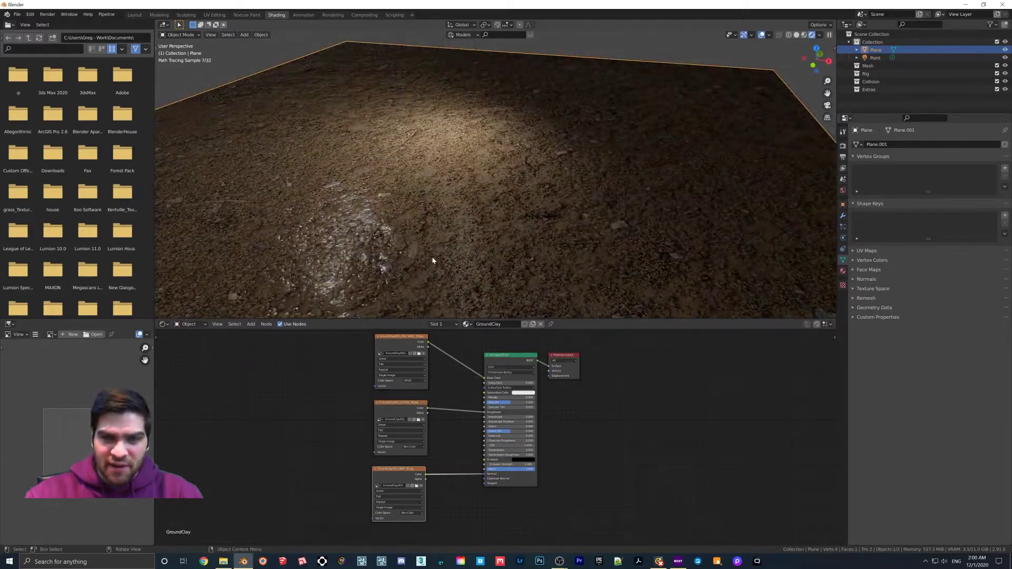
middle_click_drag(356, 238, 390, 264)
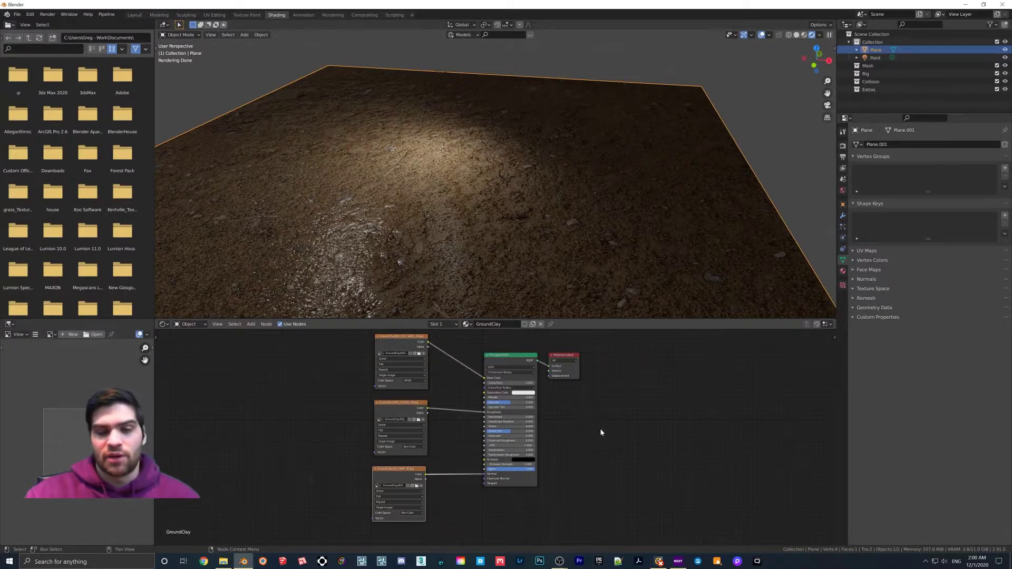
Insert a Normal Map node between the normal texture's Color and the Principled BSDF's Normal, and inspect the lit ground.
key("shift+a")
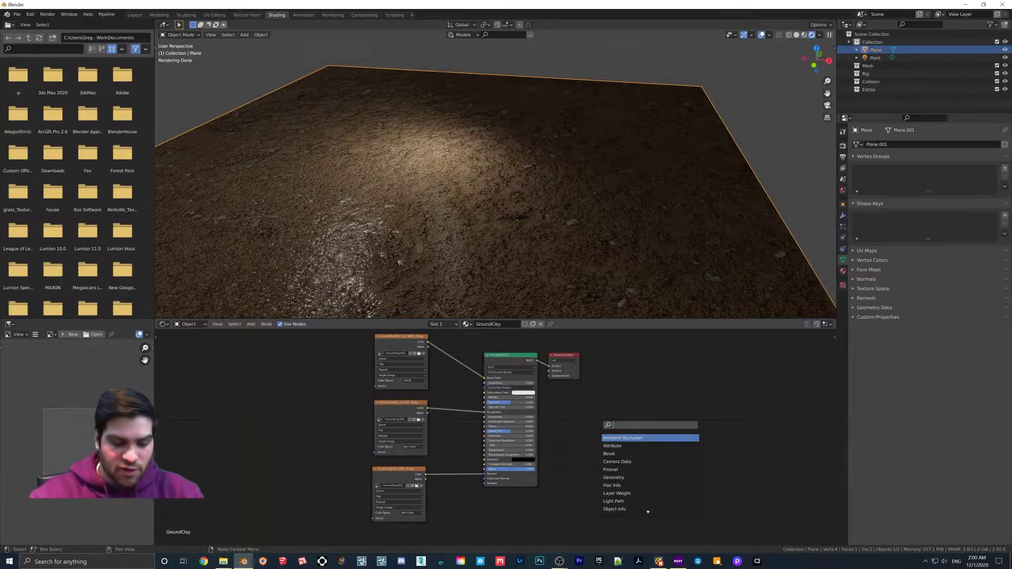
type("norma")
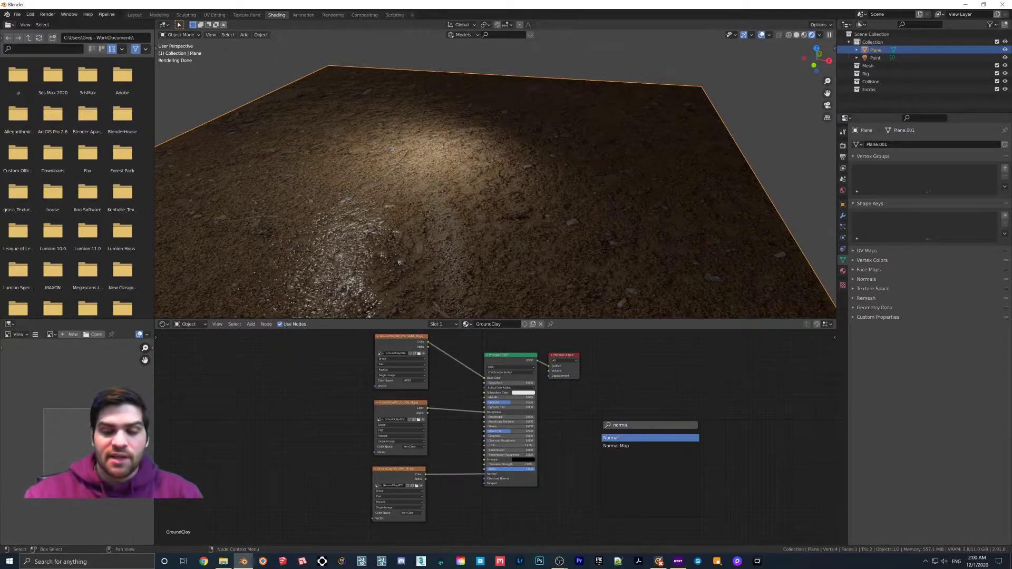
key("Down")
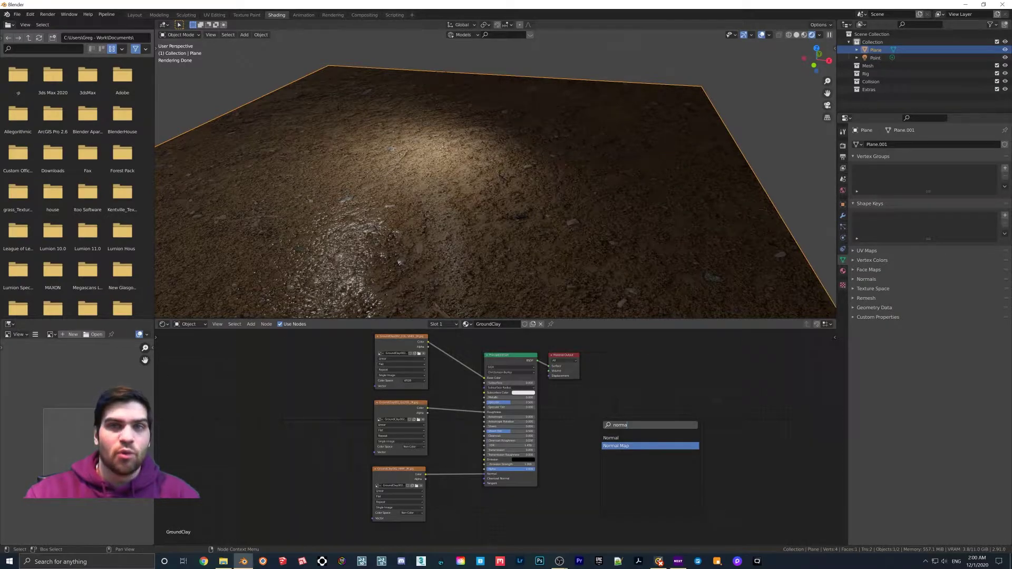
key("Return")
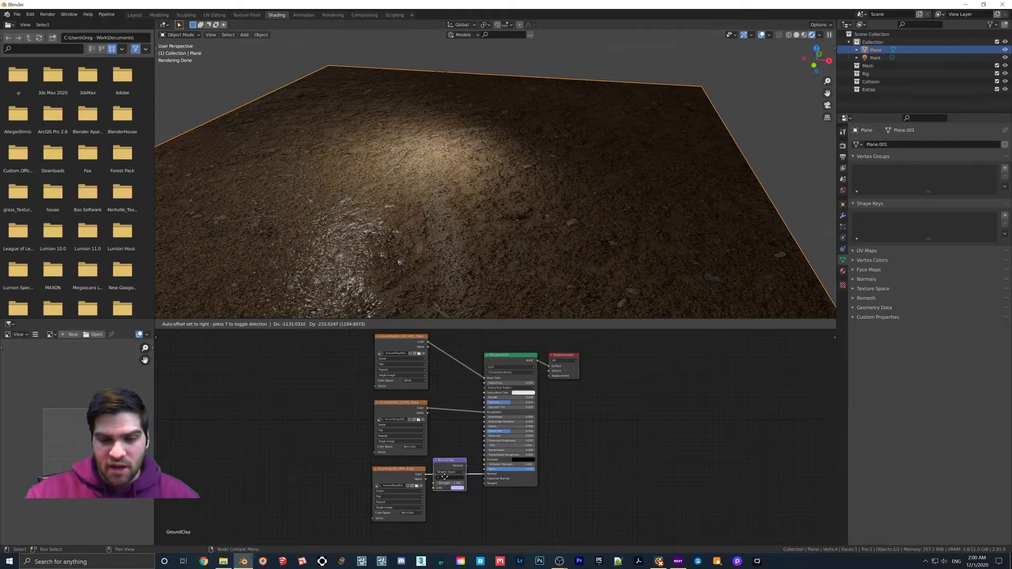
left_click(446, 479)
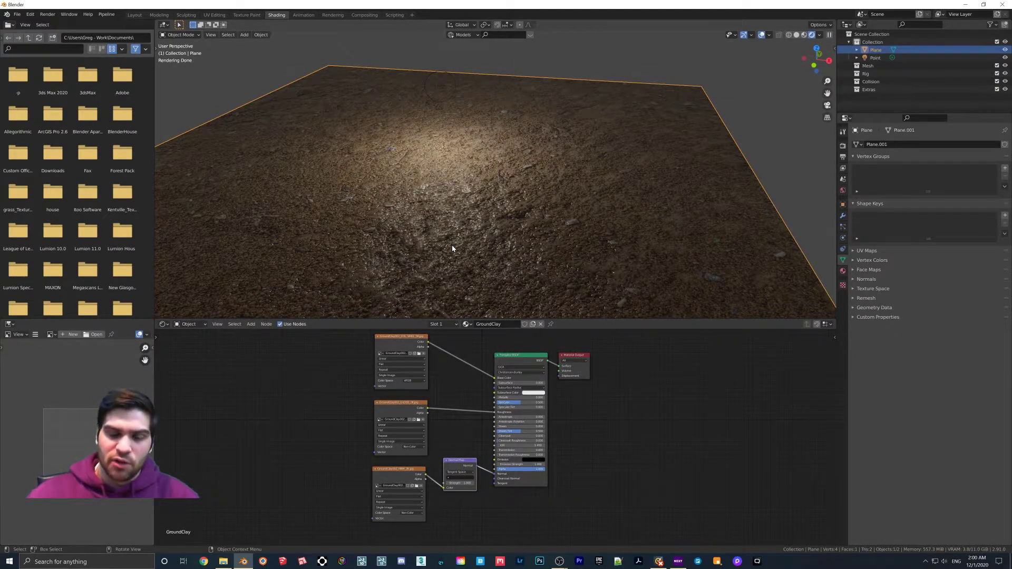
middle_click_drag(477, 95, 495, 151)
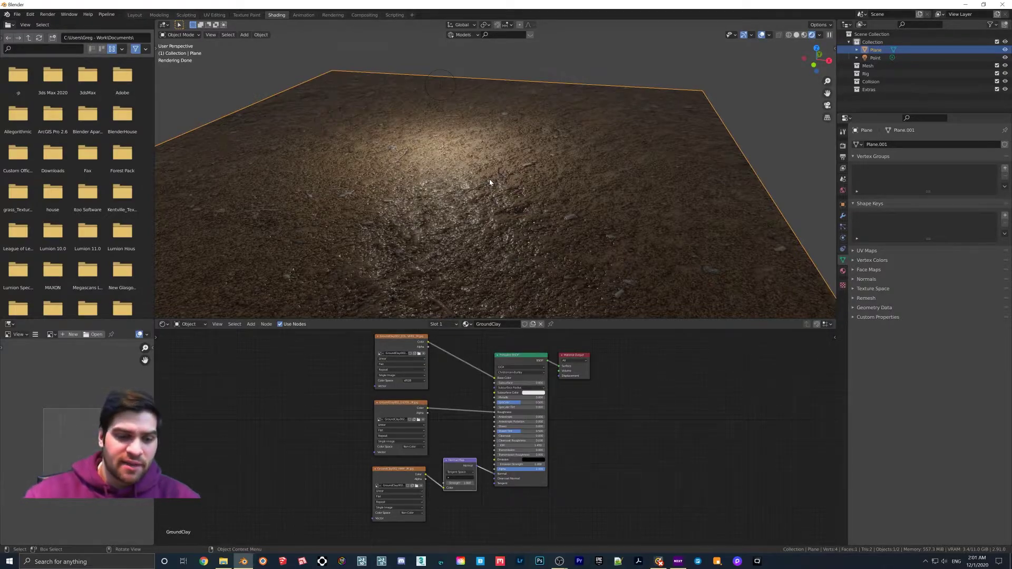
Switch to File Explorer, view the GroundClay002_GLOSS_3K image to judge its brightness, and return to Blender.
left_click(223, 561)
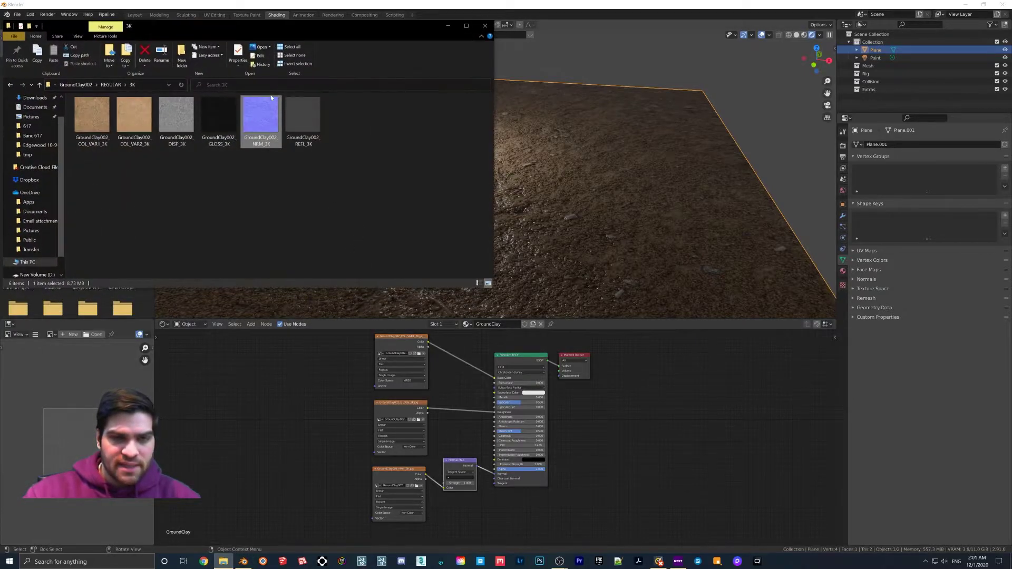
double_click(225, 122)
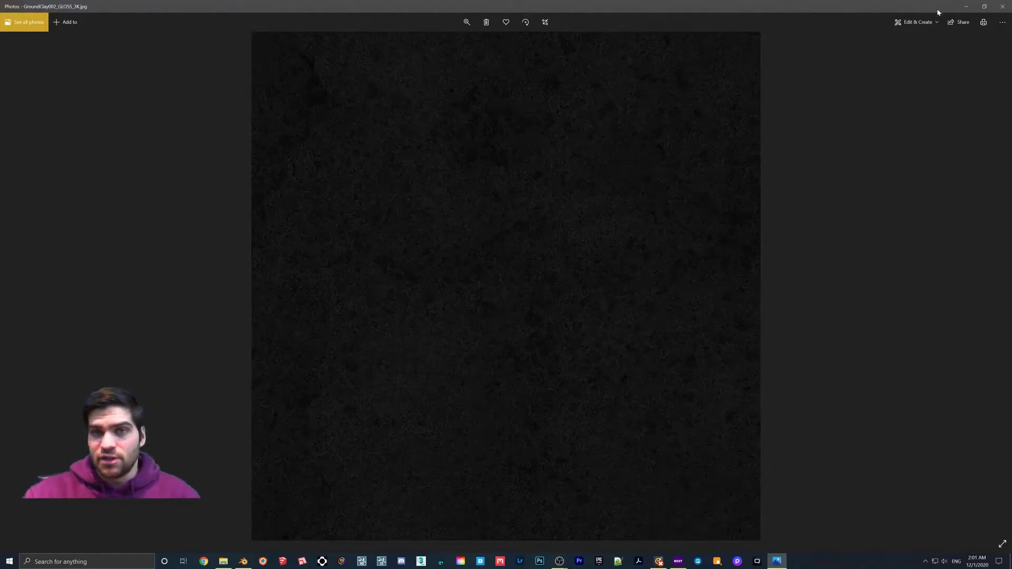
left_click(1003, 6)
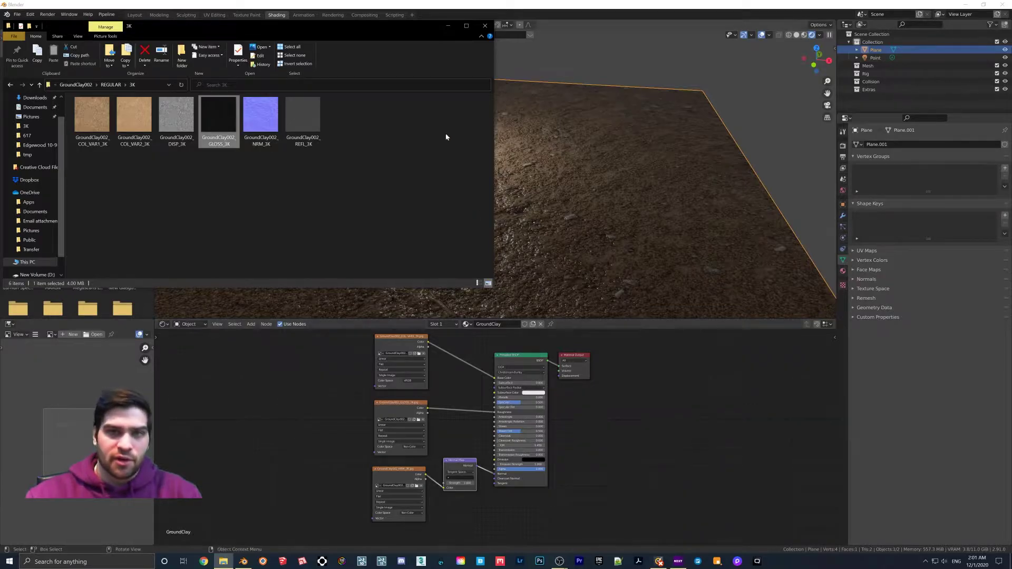
left_click(448, 25)
key("shift+a")
left_click(673, 355)
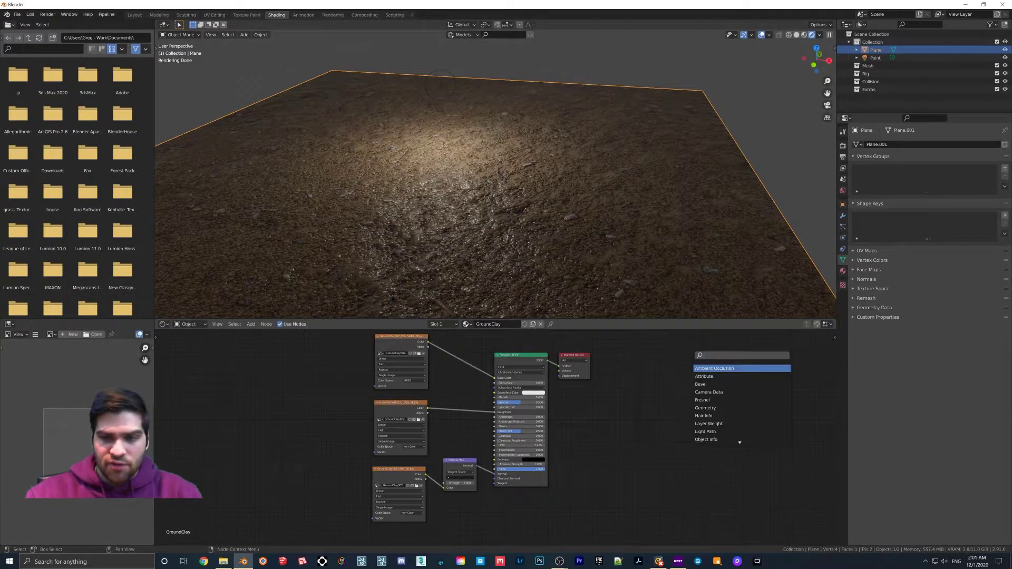
type("inv")
key("Return")
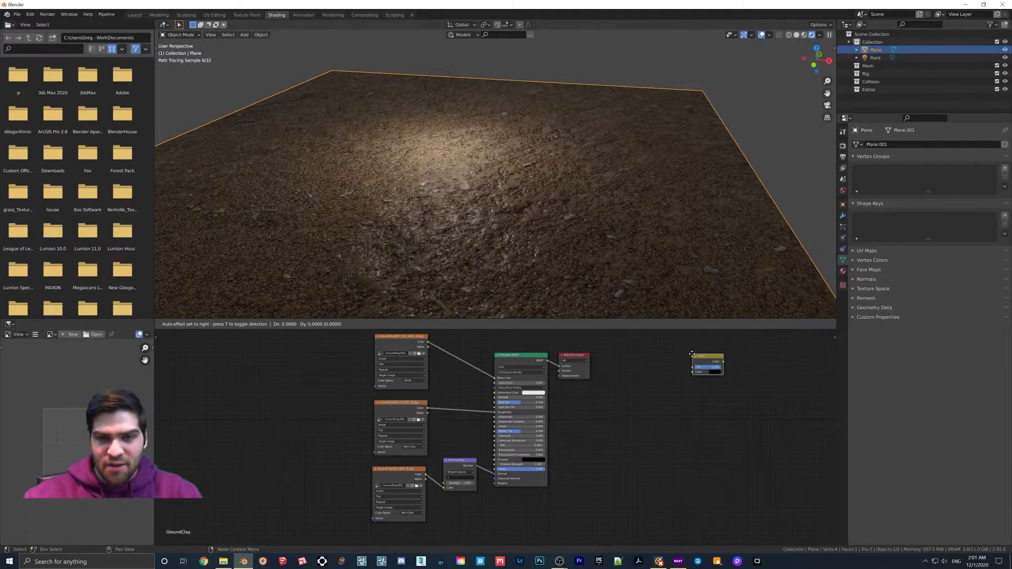
left_click(479, 421)
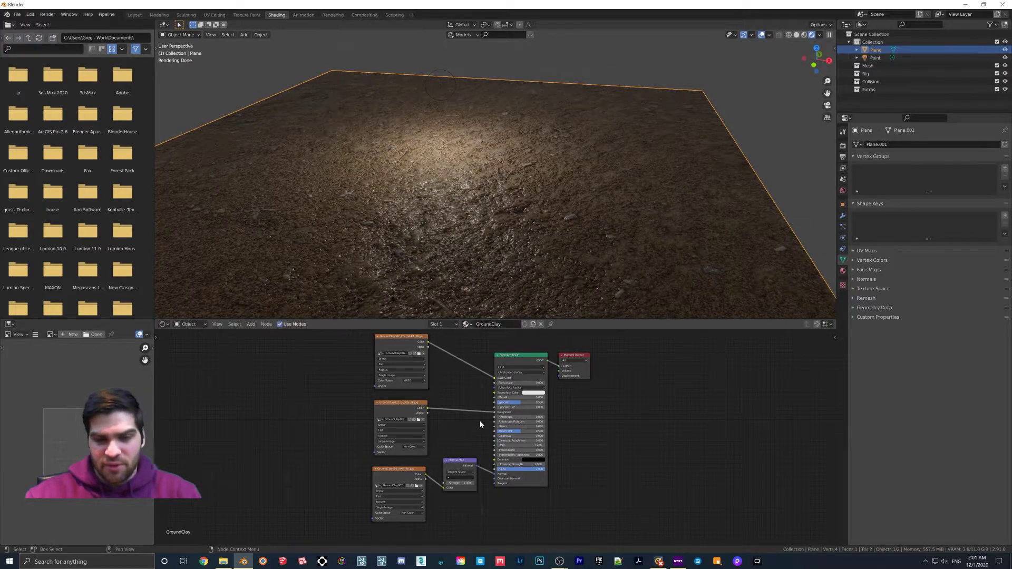
Insert an Invert node between the gloss texture's Color and the Principled BSDF's Roughness.
key("shift+a")
left_click(567, 422)
type("inv")
key("Return")
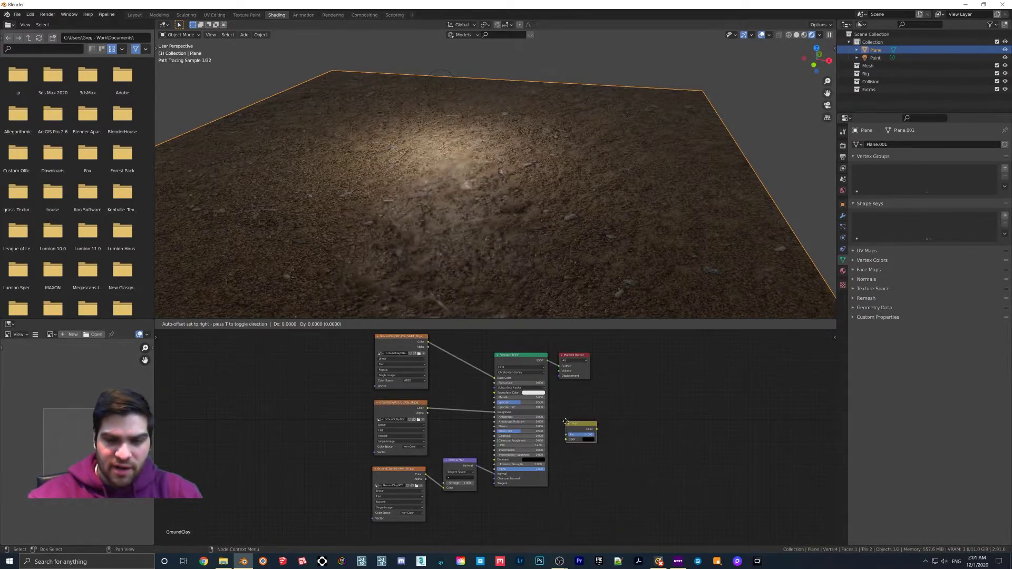
left_click(421, 404)
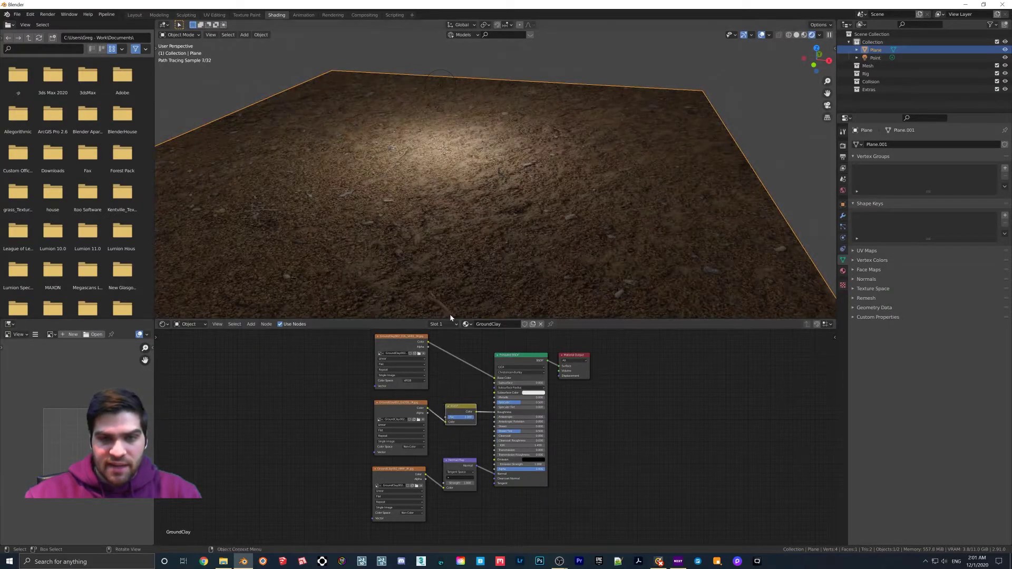
Set the Normal Map node's strength to 2 and check the surface relief up close and from above.
scroll(474, 219, "up", 2)
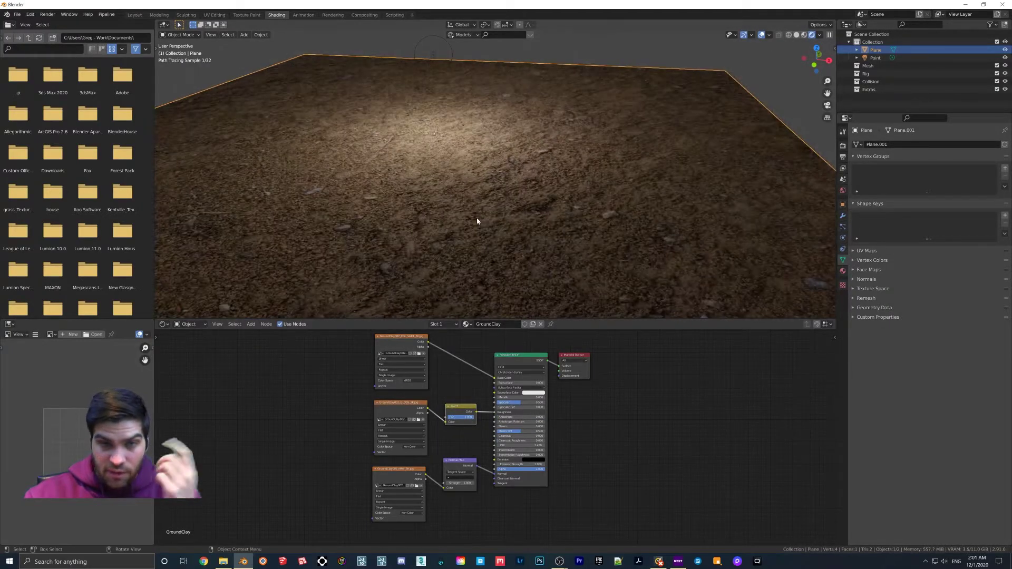
scroll(479, 219, "up", 3)
middle_click_drag(479, 219, 511, 211)
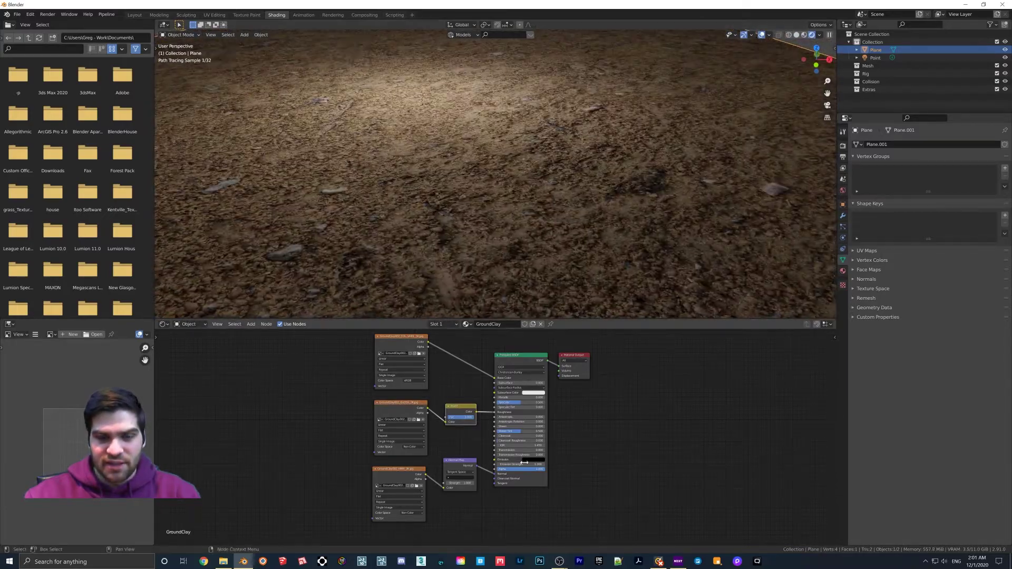
left_click(461, 482)
type("2")
key("Return")
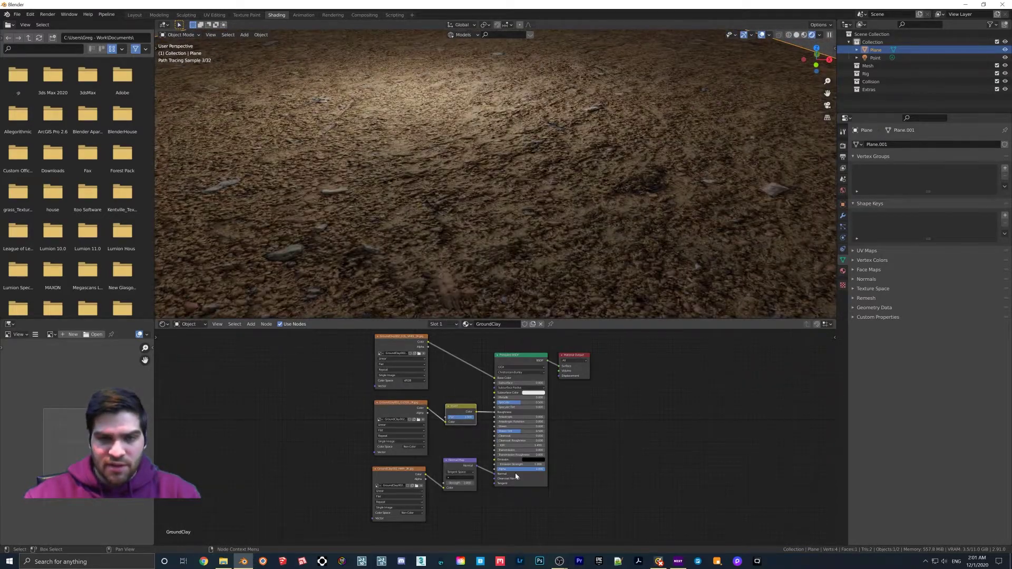
scroll(574, 265, "down", 4)
middle_click_drag(560, 258, 519, 181)
scroll(554, 255, "up", 3)
key("g")
key("z")
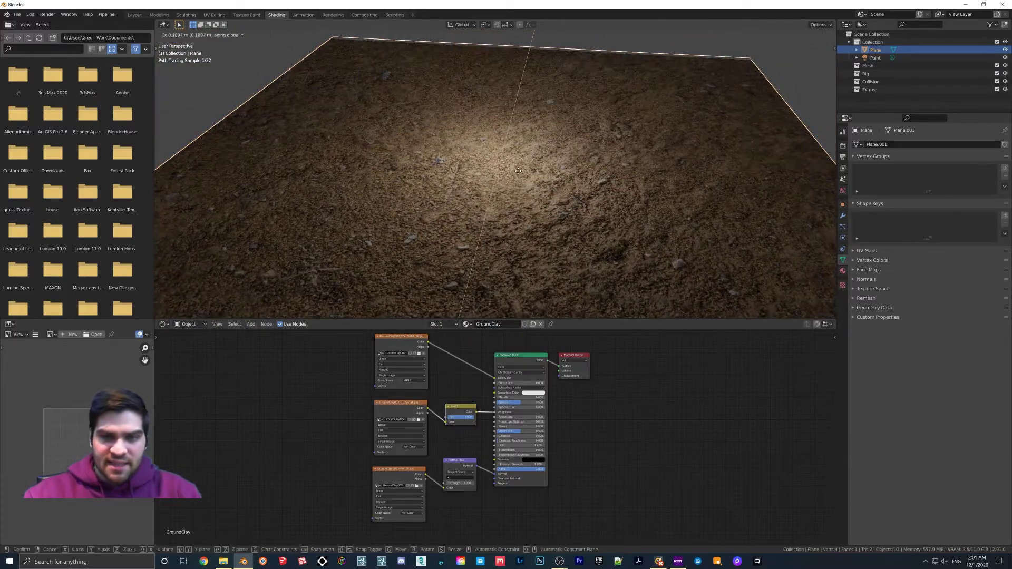
right_click(543, 198)
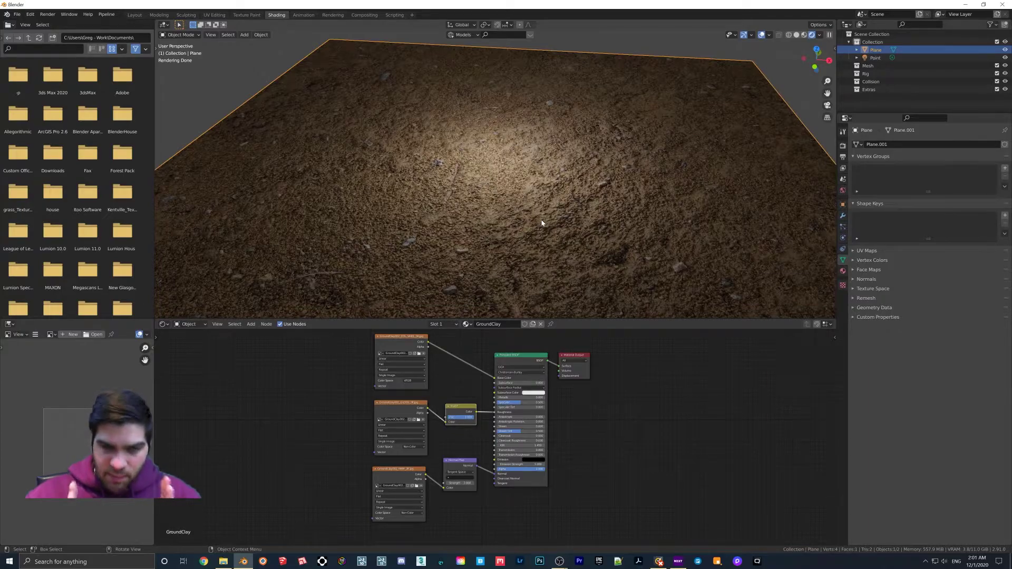
scroll(543, 223, "down", 3)
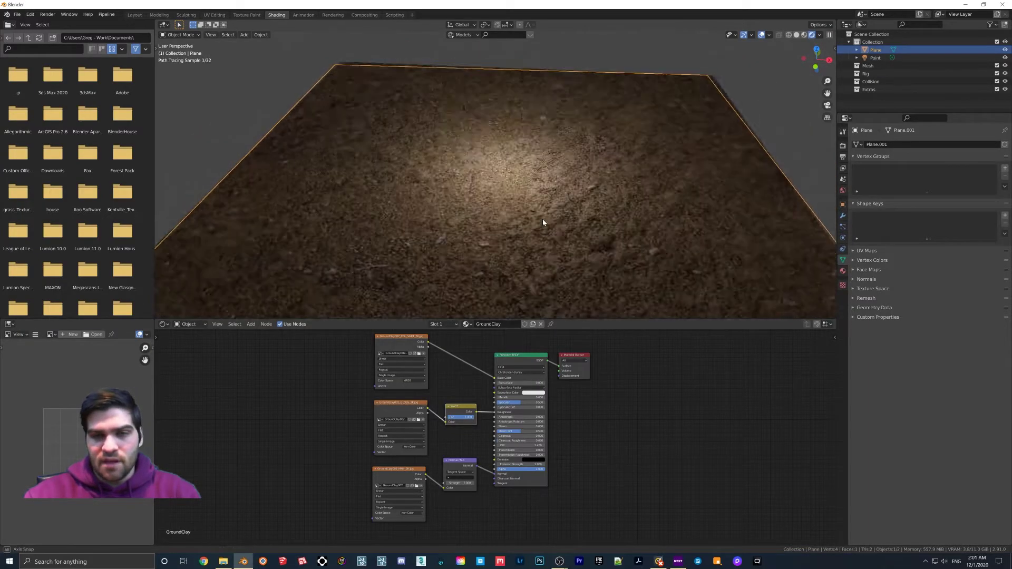
middle_click_drag(464, 367, 469, 367)
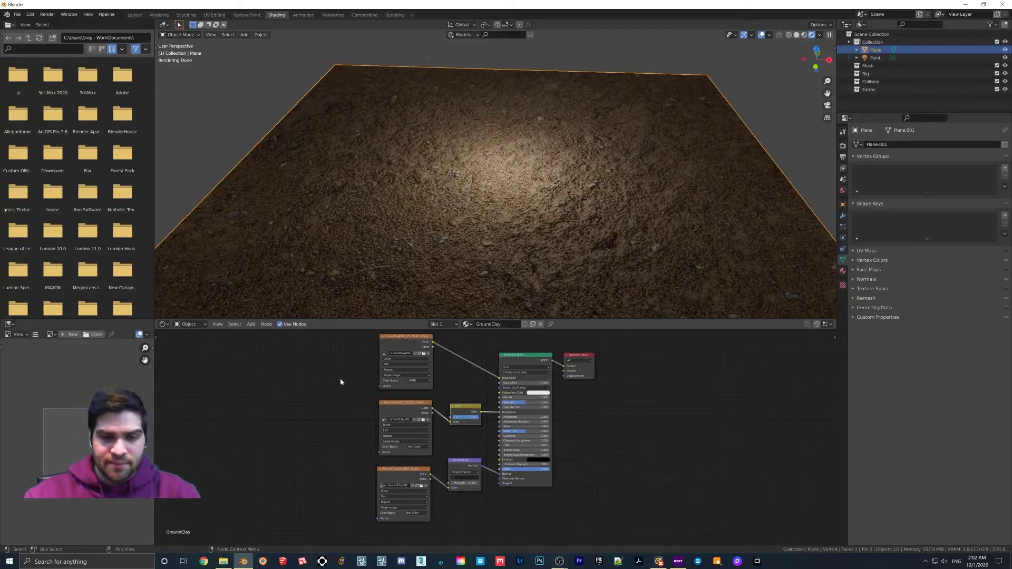
Search the add-on preferences for "node" to check whether Node Wrangler is enabled, then close the preferences.
left_click(30, 14)
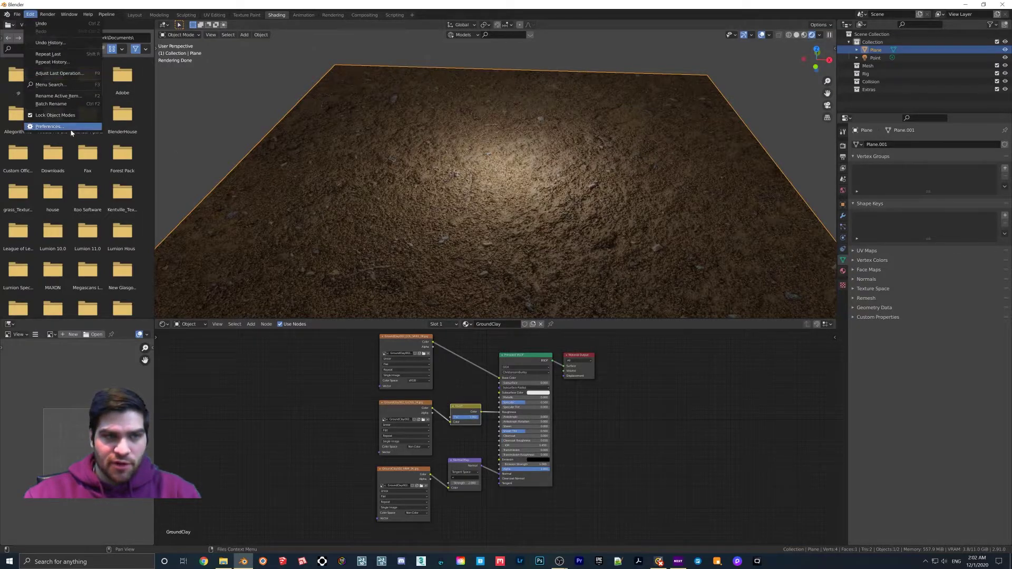
left_click(68, 130)
left_click(226, 54)
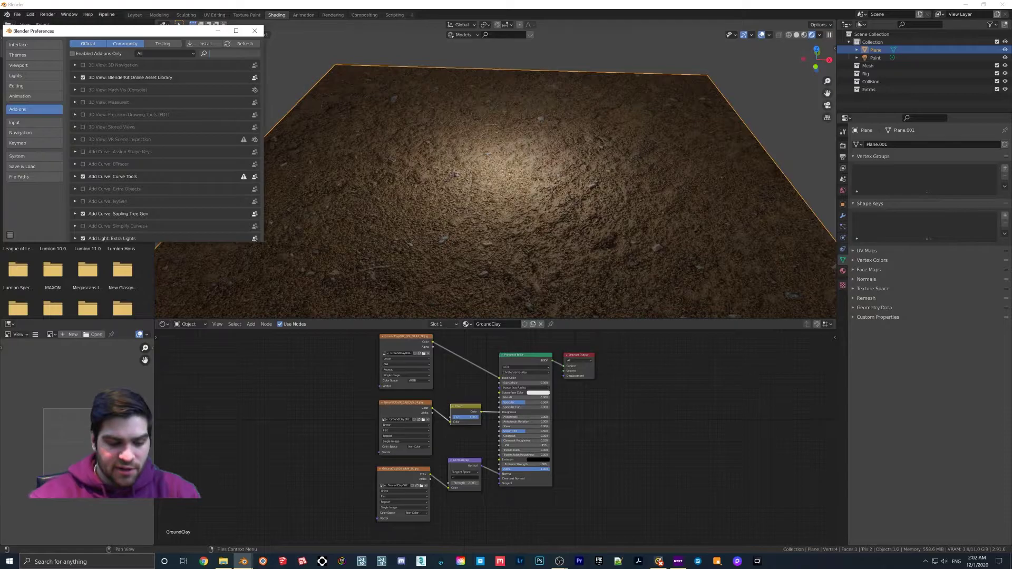
type("nodd")
key("BackSpace")
type("e")
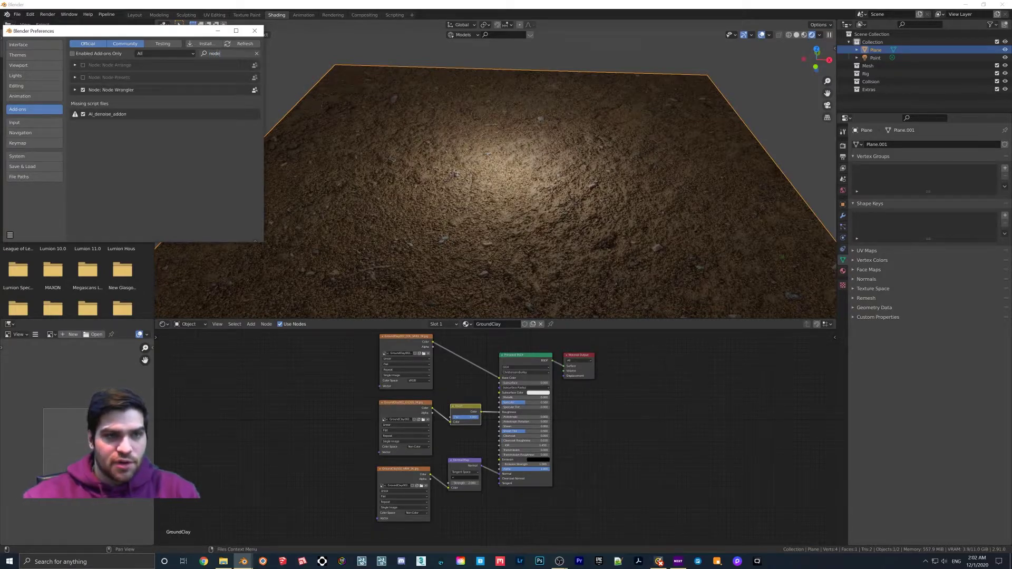
left_click(254, 31)
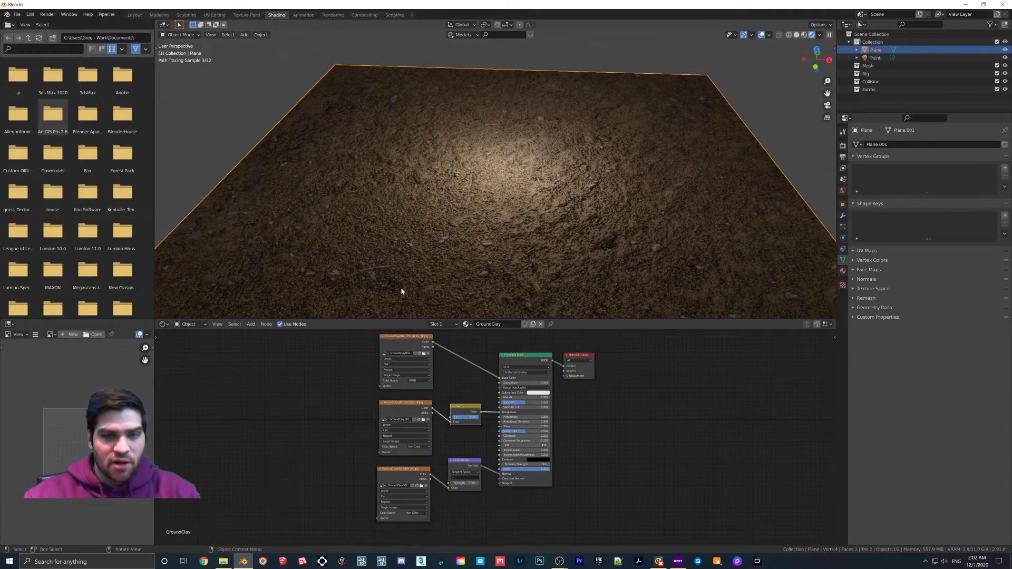
Try Node Wrangler's automatic Mapping and Texture Coordinate setup on the COL_VAR1 texture, then undo it.
left_click(404, 337)
key("ctrl")
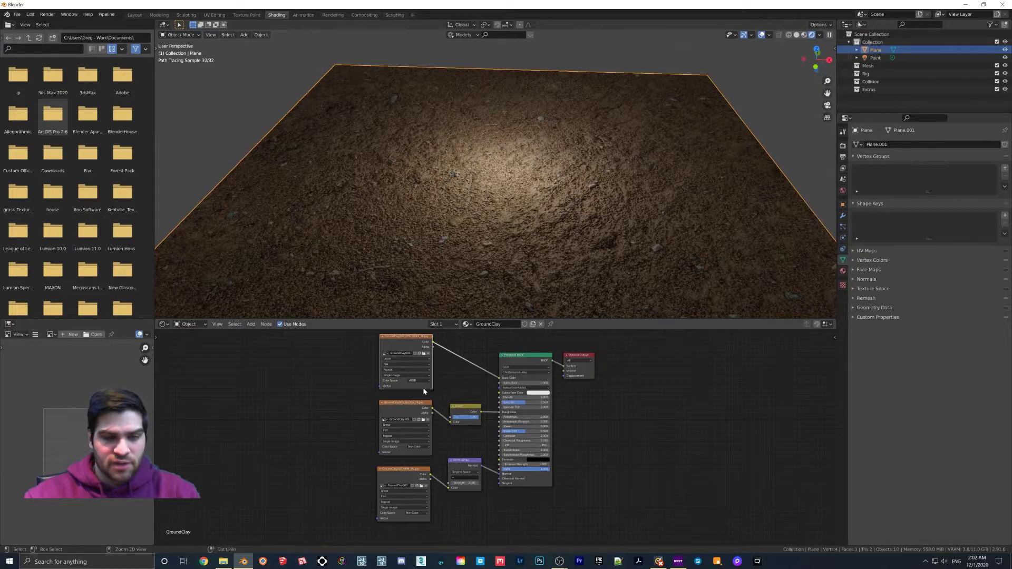
key("ctrl+t")
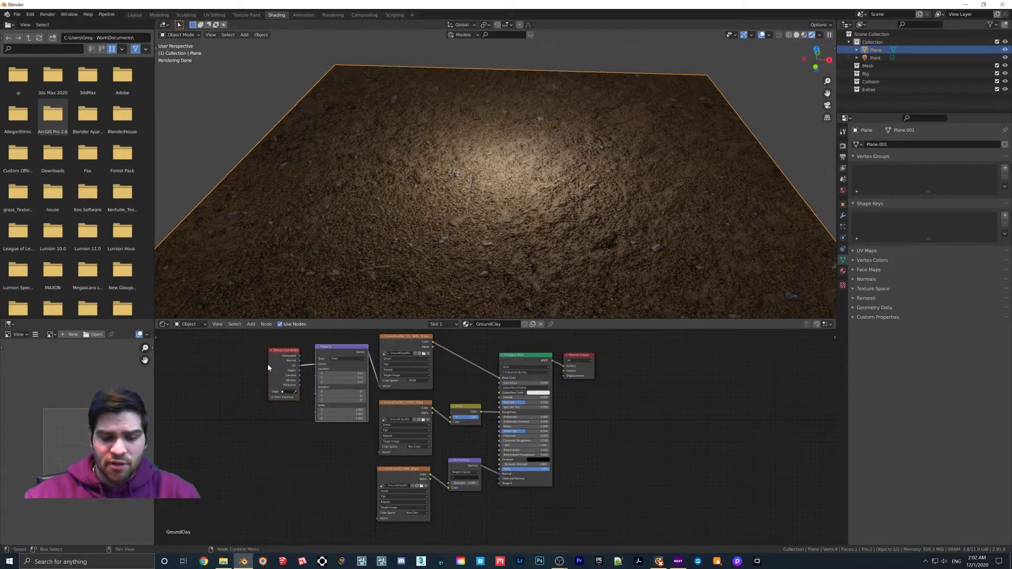
key("ctrl+z")
Add a Mapping node and connect its Vector output to the Vector inputs of the color, gloss and normal textures.
key("shift+a")
left_click(319, 407)
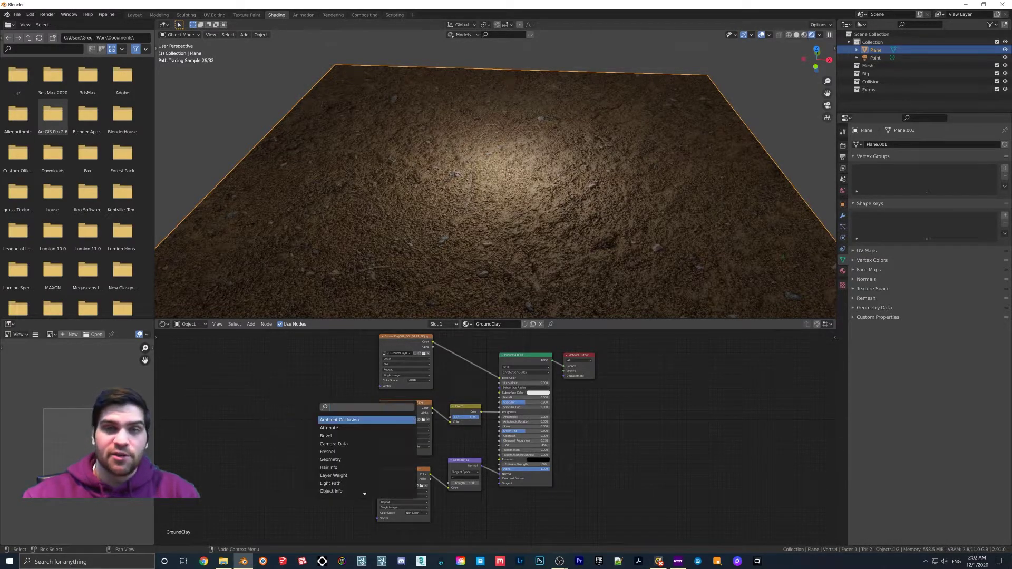
type("map")
key("Return")
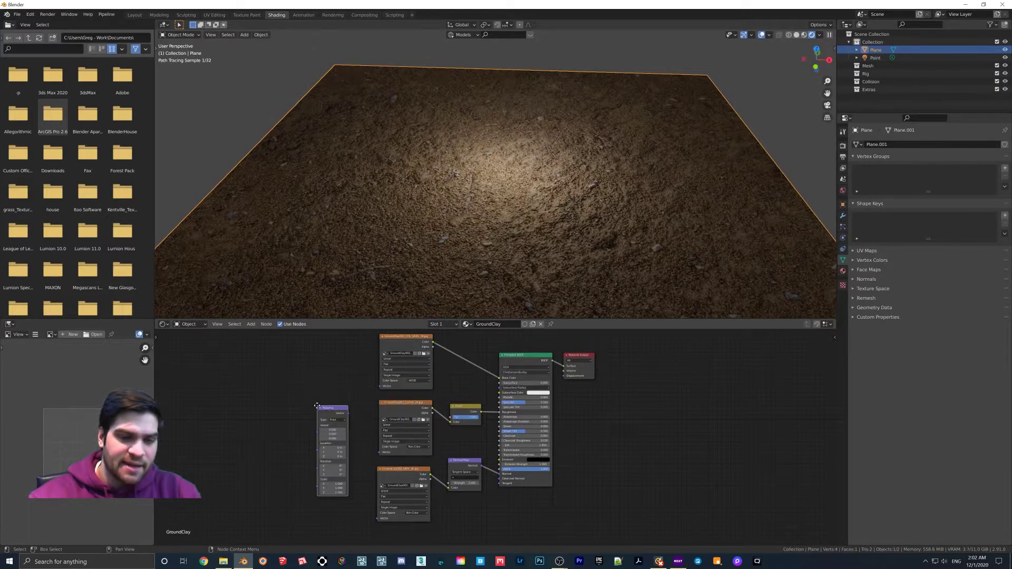
left_click(316, 381)
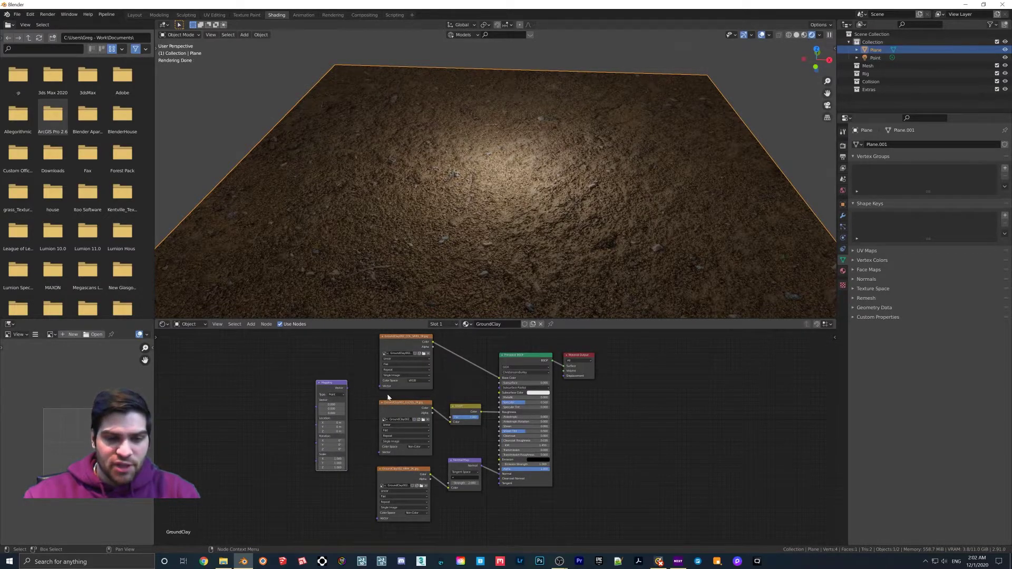
left_click_drag(347, 388, 380, 452)
left_click_drag(347, 389, 378, 518)
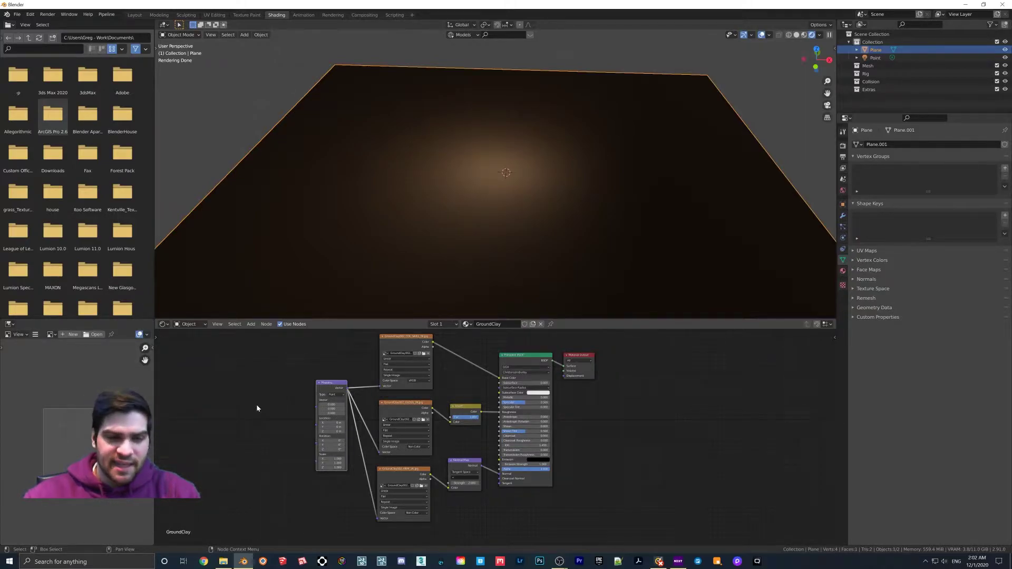
Enter 0.0 as the first Vector value of the Mapping node.
left_click(331, 404)
type("0.0")
key("Return")
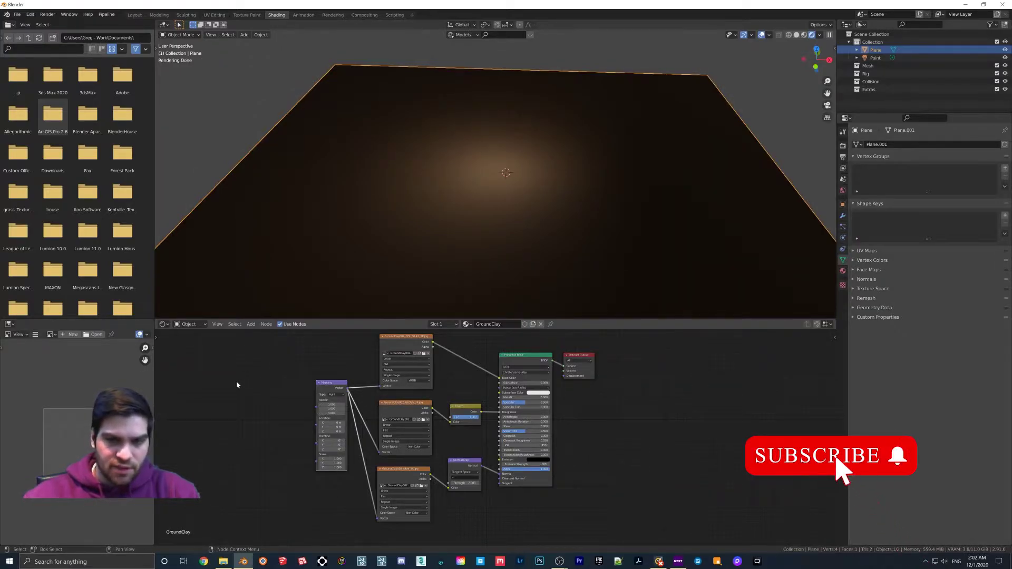
key("shift+a")
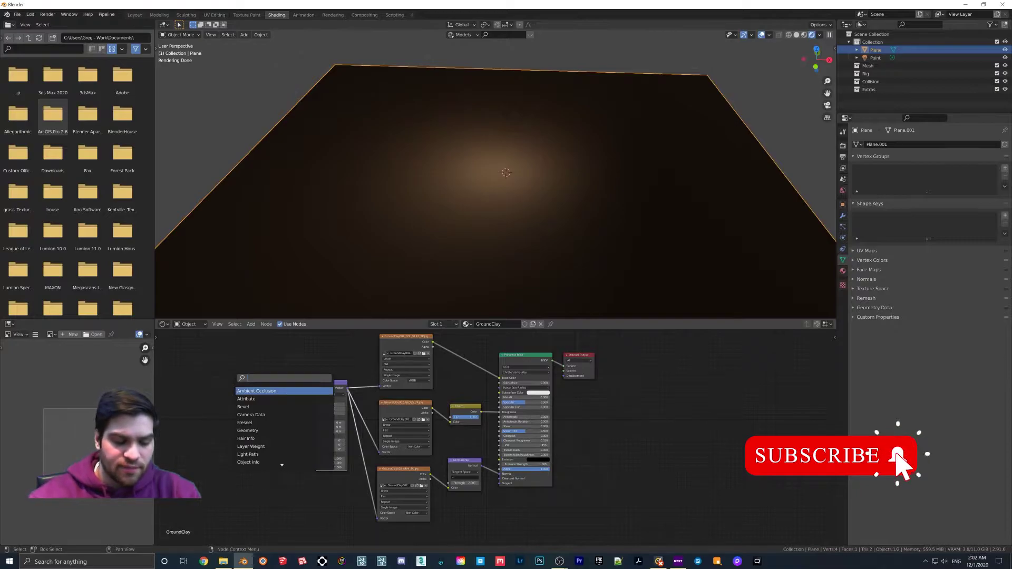
type("tex")
key("Escape")
Add a Texture Coordinate node in front of the Mapping node.
key("shift+a")
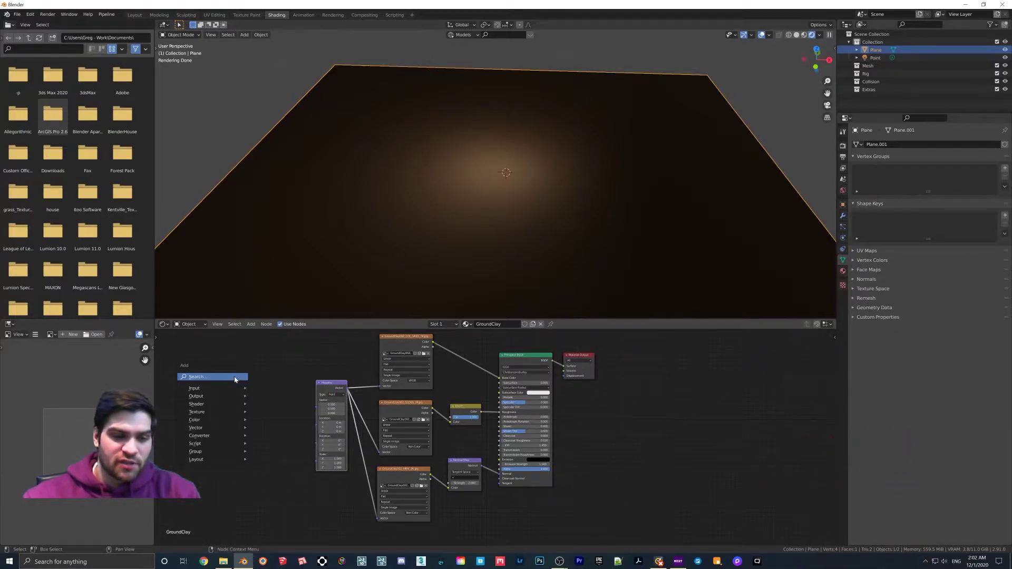
left_click(234, 379)
type("textu")
key("Return")
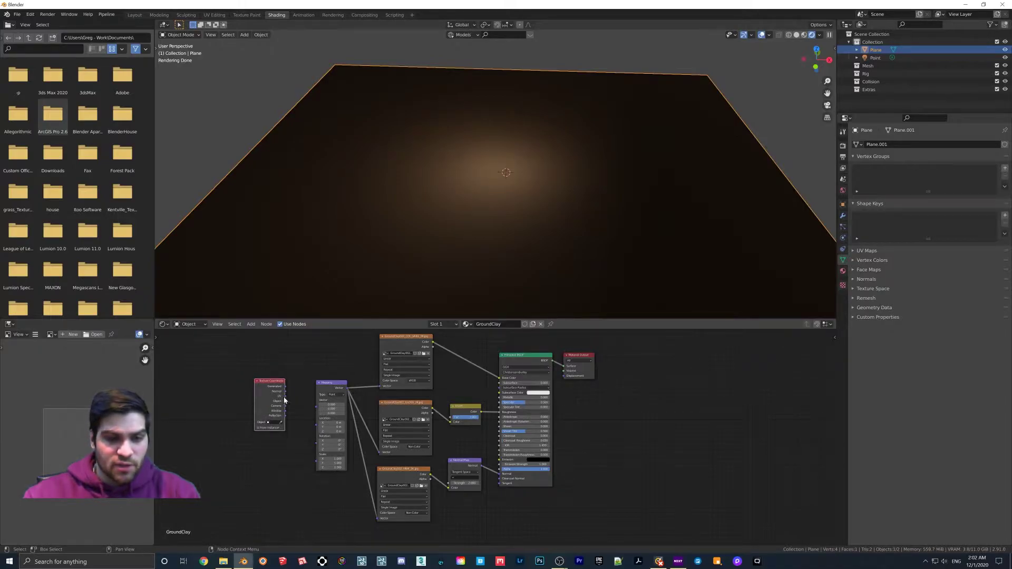
Connect the Texture Coordinate node's UV output to the Mapping node's Vector input, and add a Value node connected to Mapping Scale.
left_click_drag(286, 398, 316, 405)
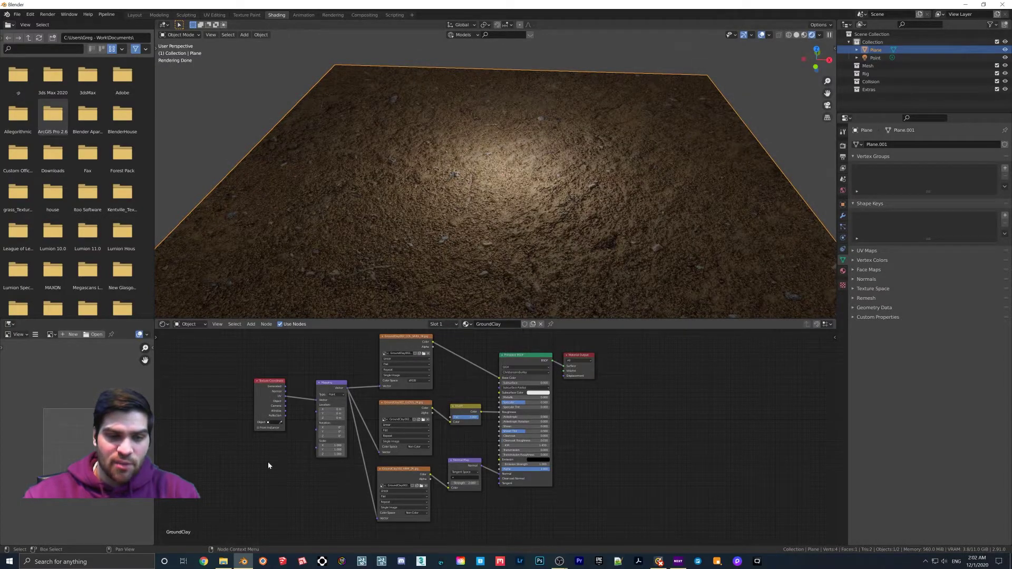
key("shift+a")
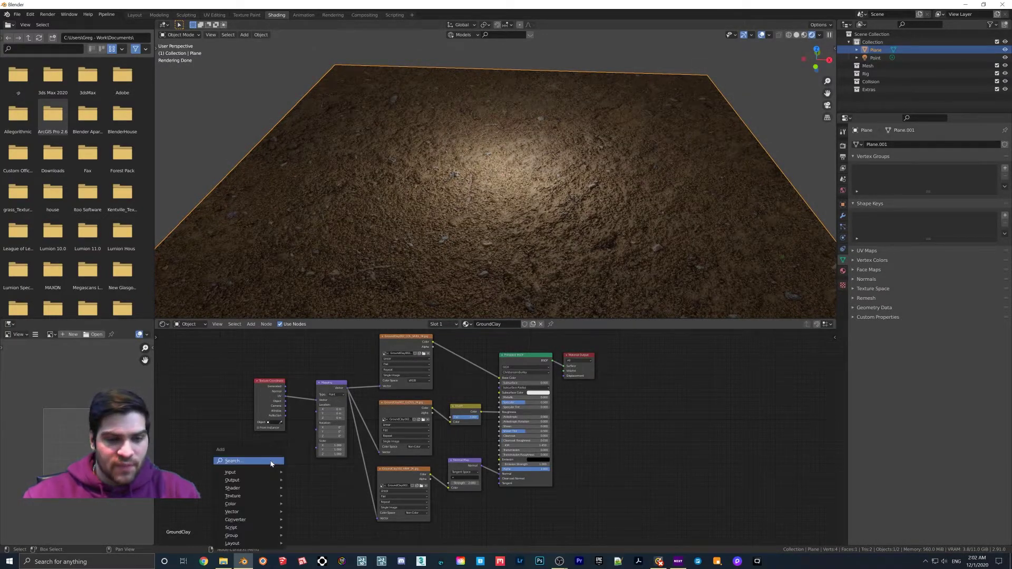
left_click(270, 461)
type("valu")
key("Return")
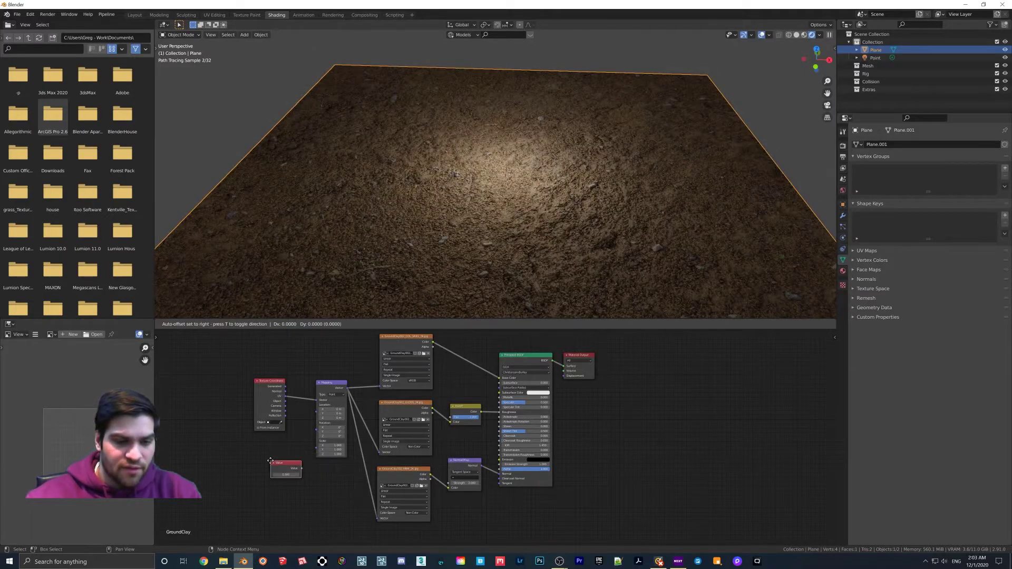
left_click(254, 446)
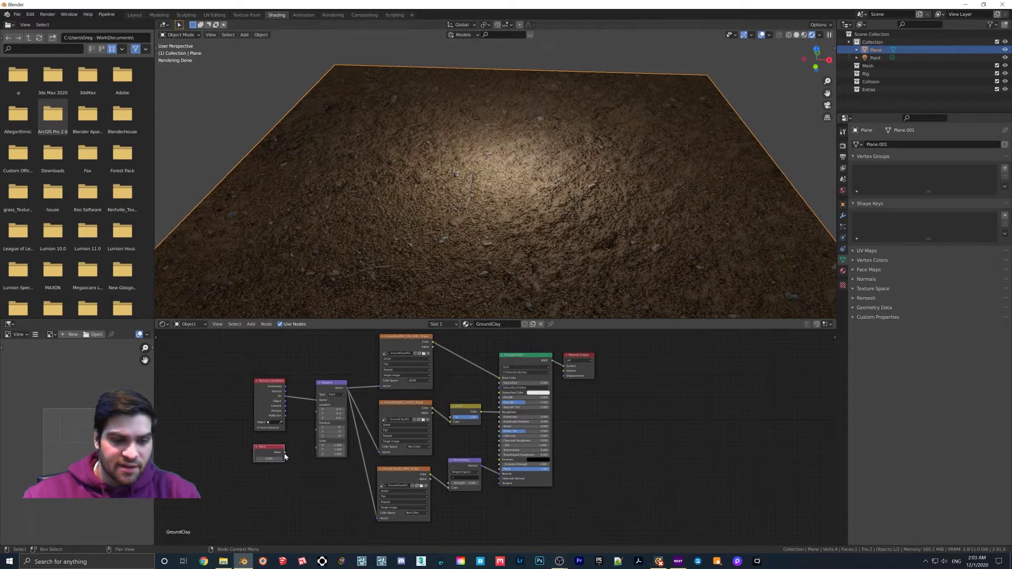
left_click_drag(285, 453, 319, 449)
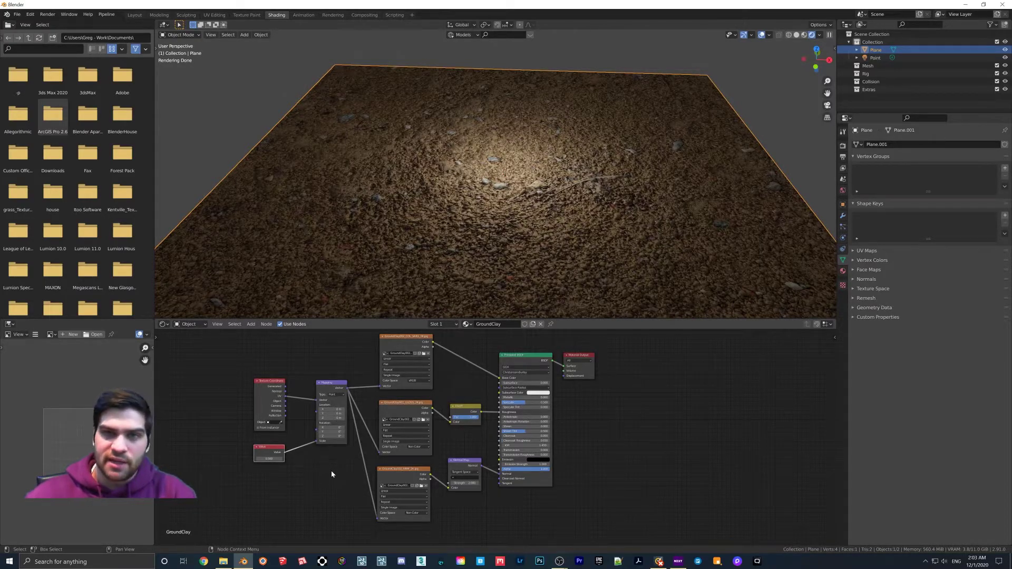
Vary the Value node's number to test the shared texture scaling, leaving it at 1.000.
left_click_drag(269, 460, 329, 459)
key("ctrl+z")
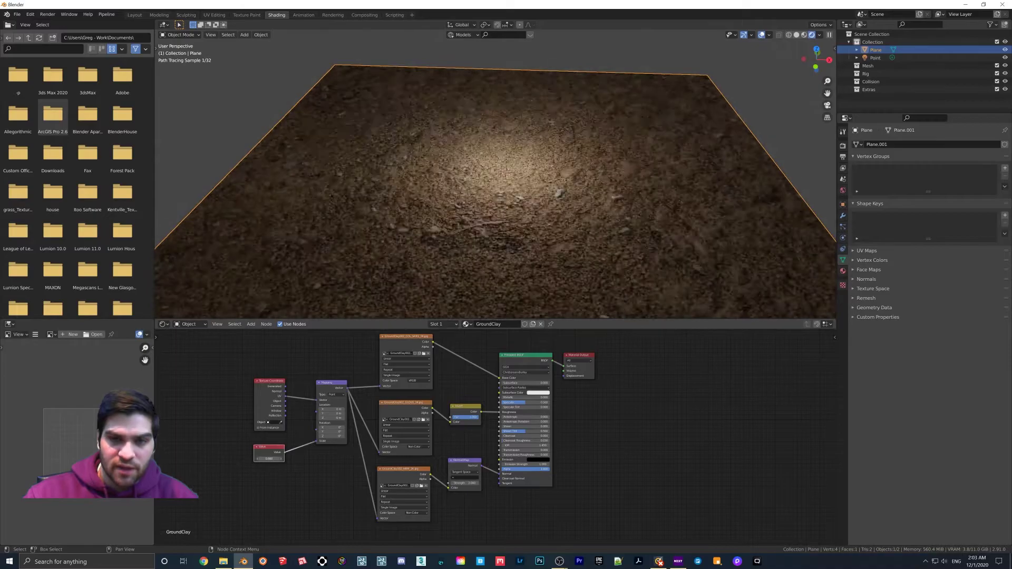
left_click_drag(269, 459, 282, 459)
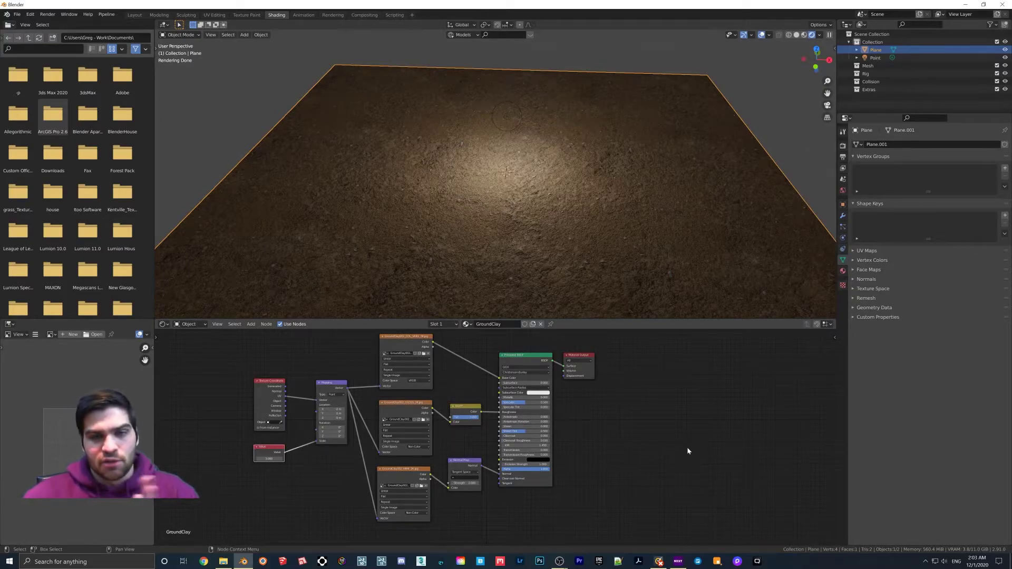
Examine how the plane's UVs cover the ground color texture in the UV Editing workspace.
left_click(214, 15)
scroll(250, 236, "down", 4)
middle_click_drag(250, 235, 240, 241)
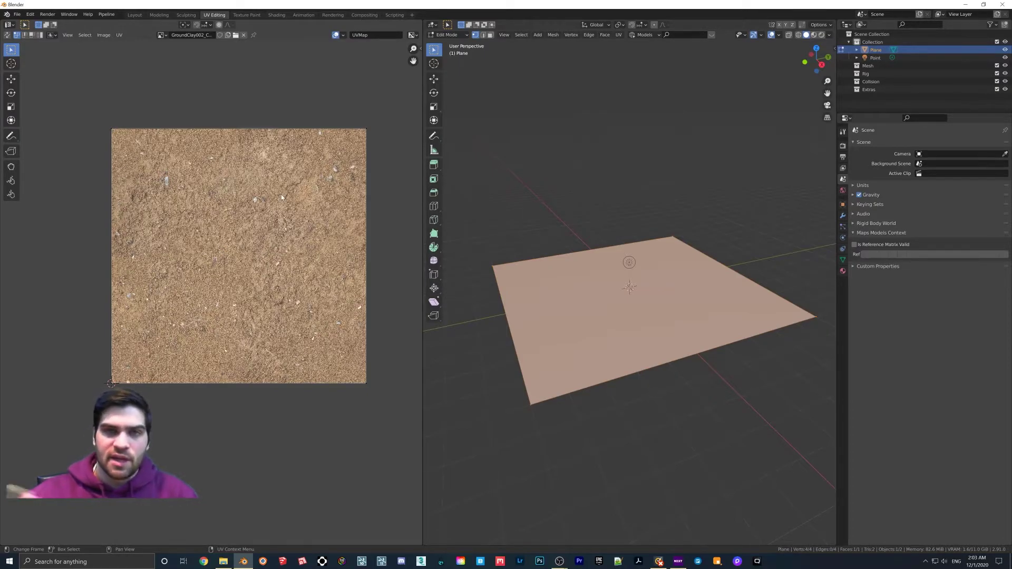
Show the plane with rendered shading in the Layout workspace.
left_click(135, 14)
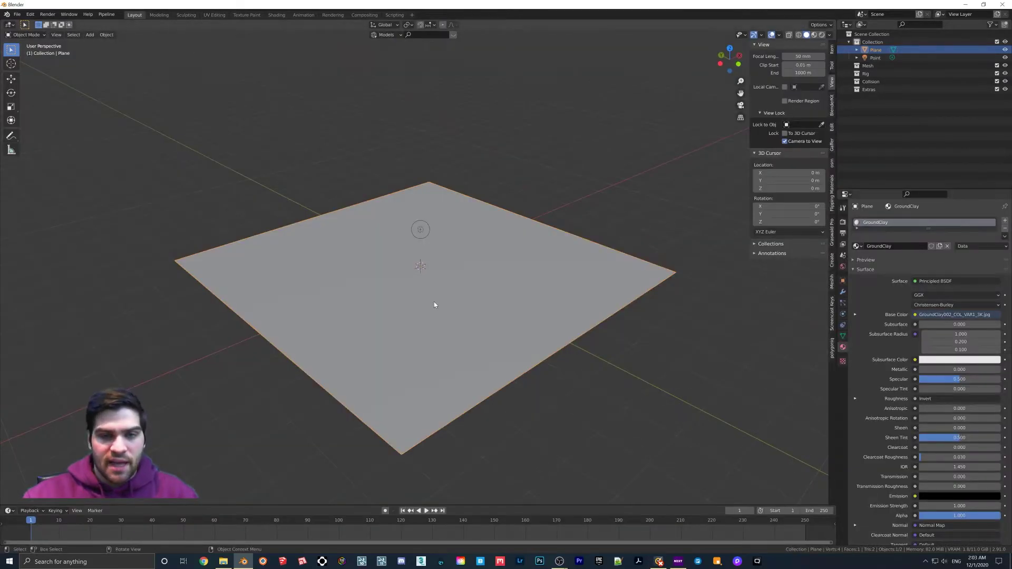
middle_click_drag(434, 302, 442, 300)
key("z")
left_click(449, 257)
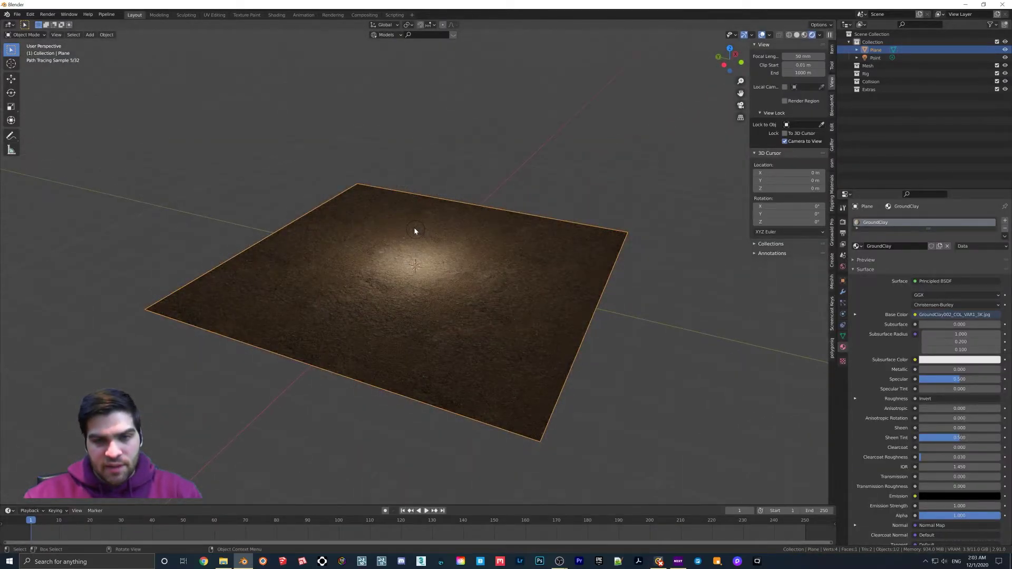
Select the point light and raise it along Z well above the plane.
left_click(416, 230)
scroll(419, 271, "up", 2)
middle_click_drag(387, 270, 413, 269)
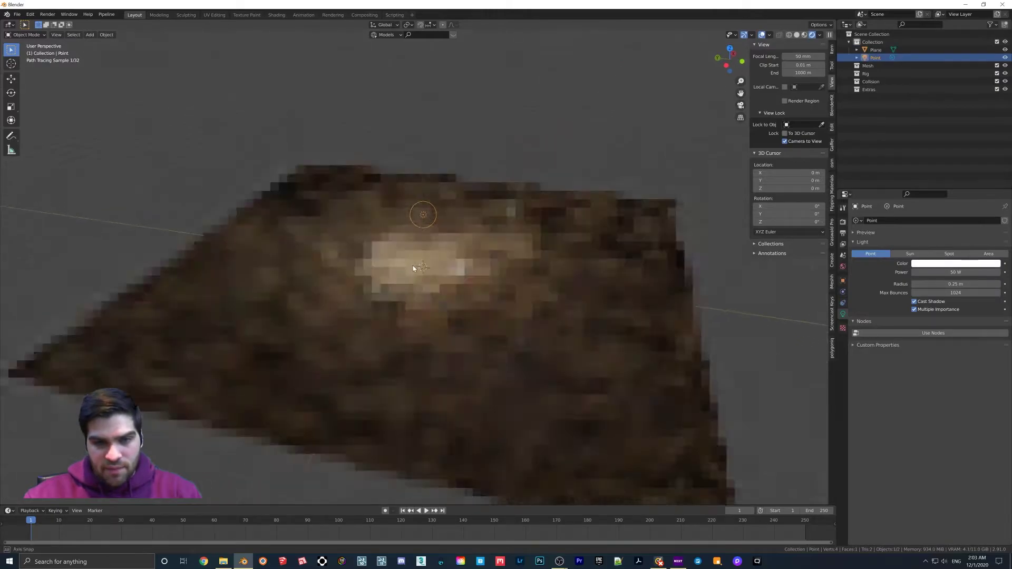
scroll(413, 269, "down", 3)
key("g")
key("z")
left_click(422, 153)
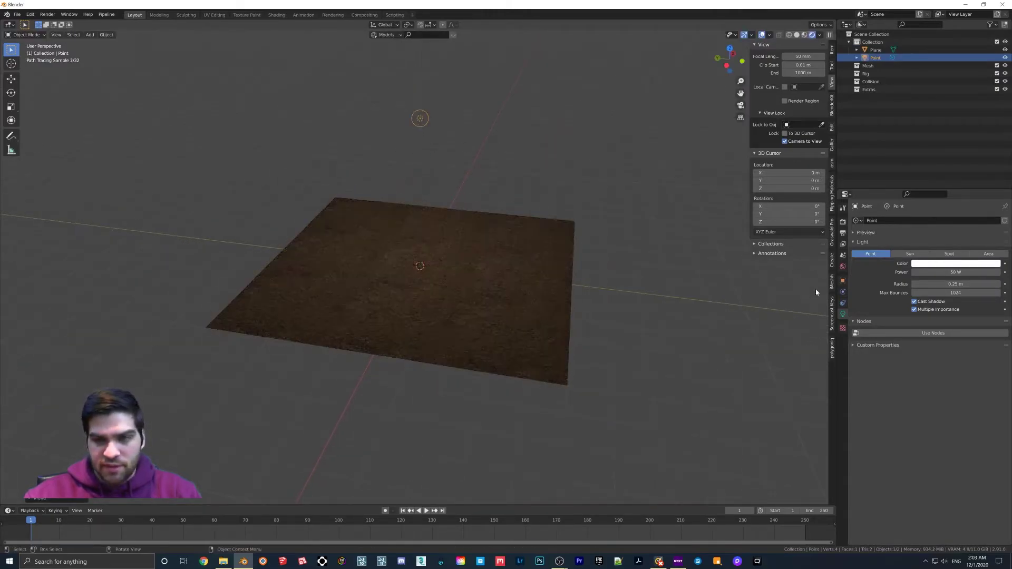
Try a power of 150 W for the point light.
double_click(946, 272)
type("150")
key("Return")
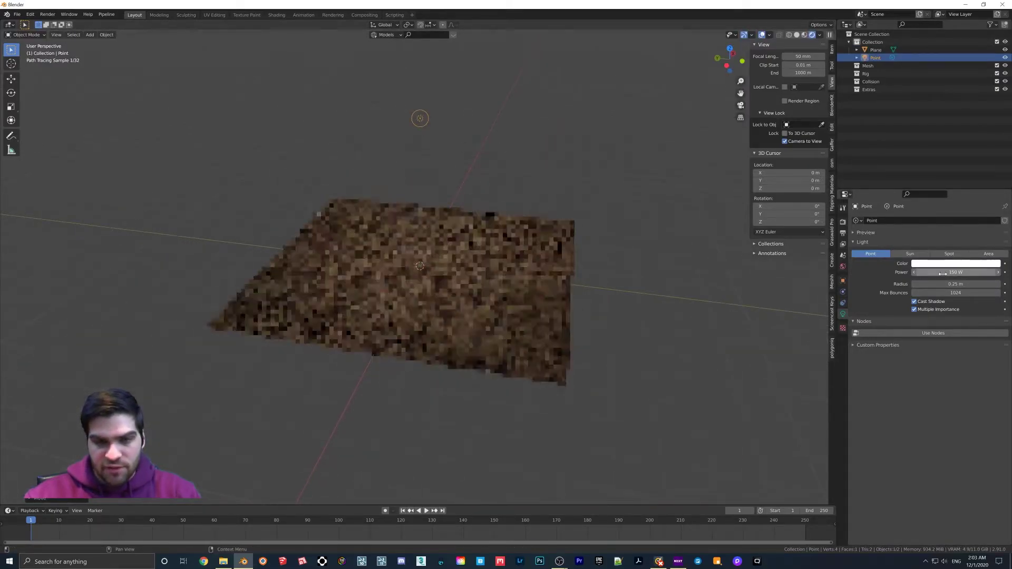
Set the point light's power to 500 W and inspect the ground surface up close.
double_click(962, 273)
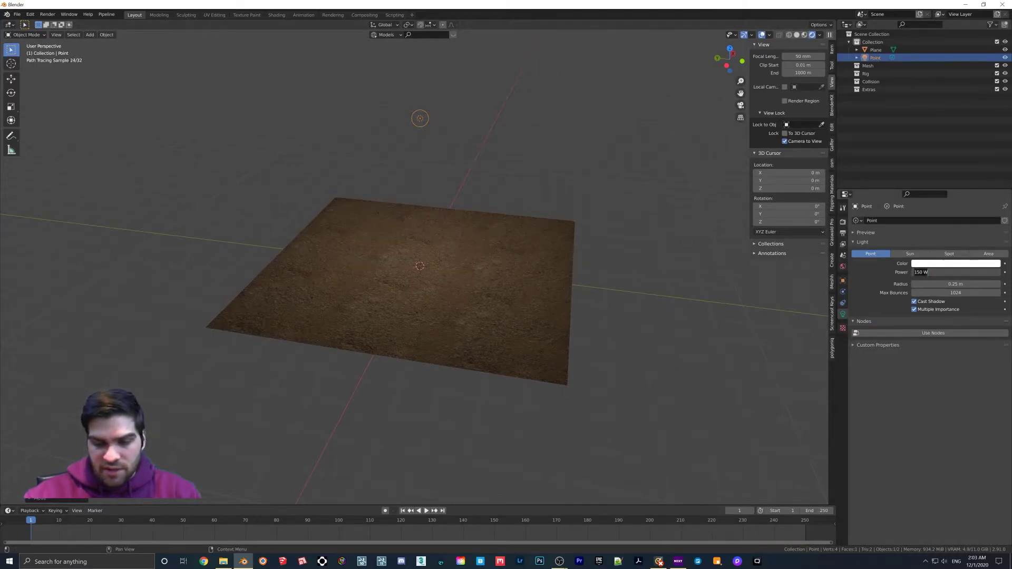
type("500")
key("Return")
scroll(382, 311, "up", 5)
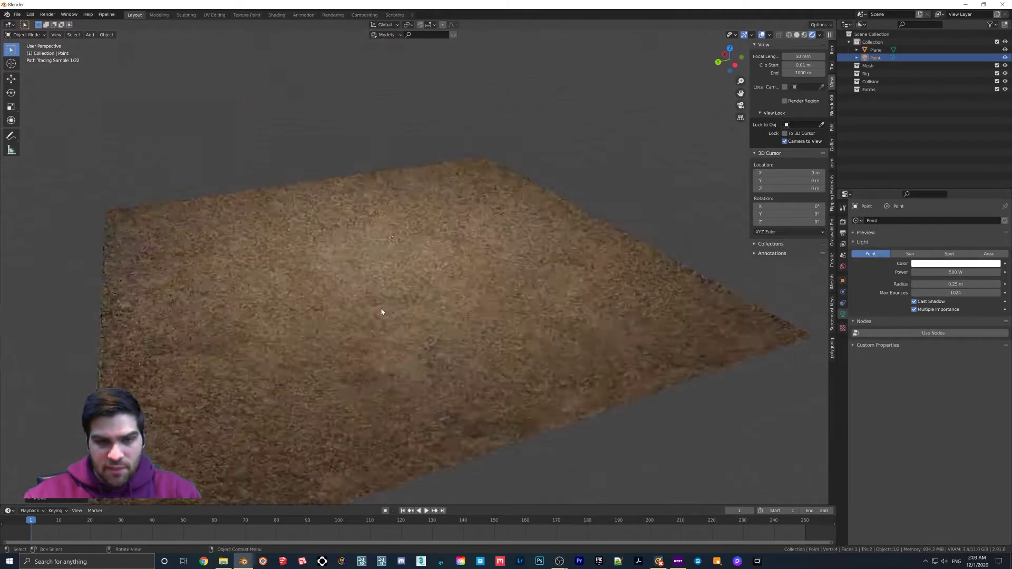
scroll(383, 310, "up", 3)
middle_click_drag(404, 309, 429, 310, "shift")
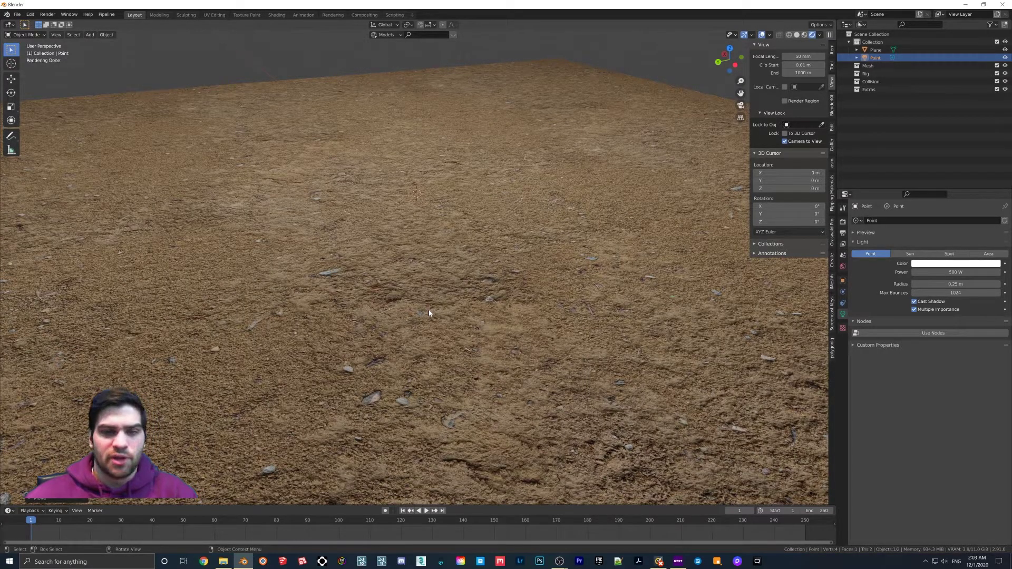
Return to the Shading workspace and select the plane to show its GroundClay nodes, with a close view of the surface.
left_click(277, 15)
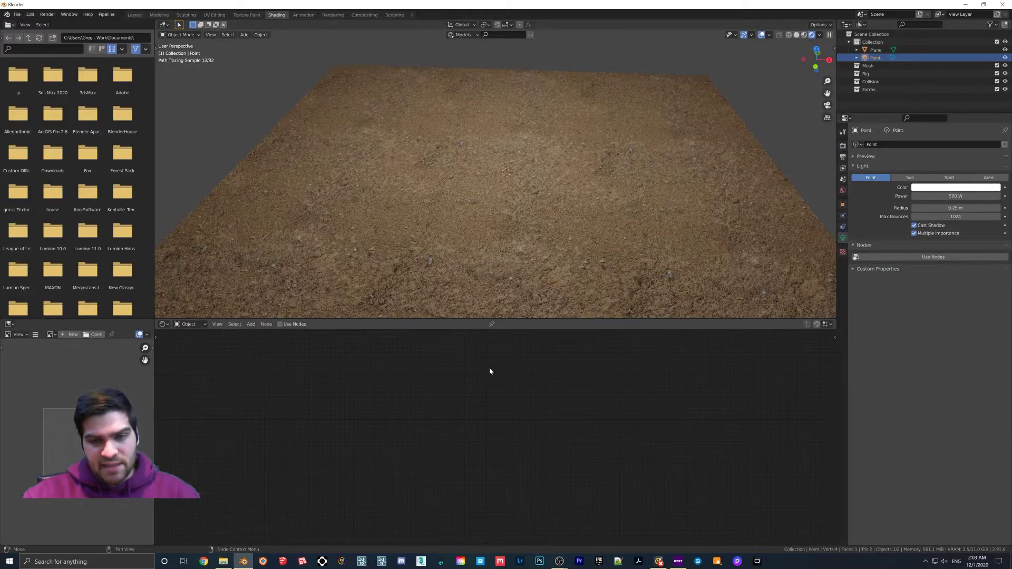
left_click(496, 258)
middle_click_drag(514, 424, 519, 428)
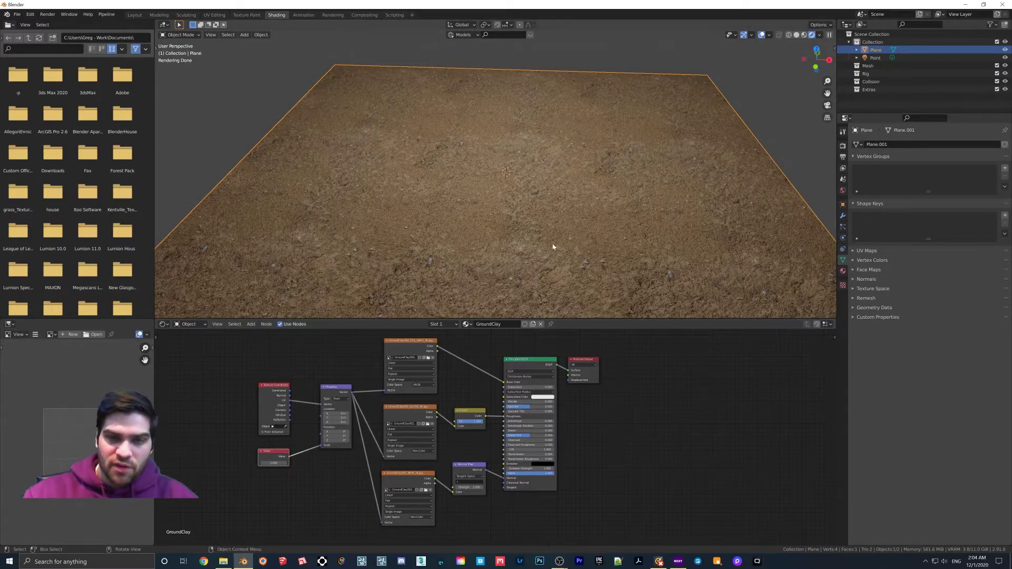
scroll(515, 185, "up", 8)
middle_click_drag(530, 217, 515, 208)
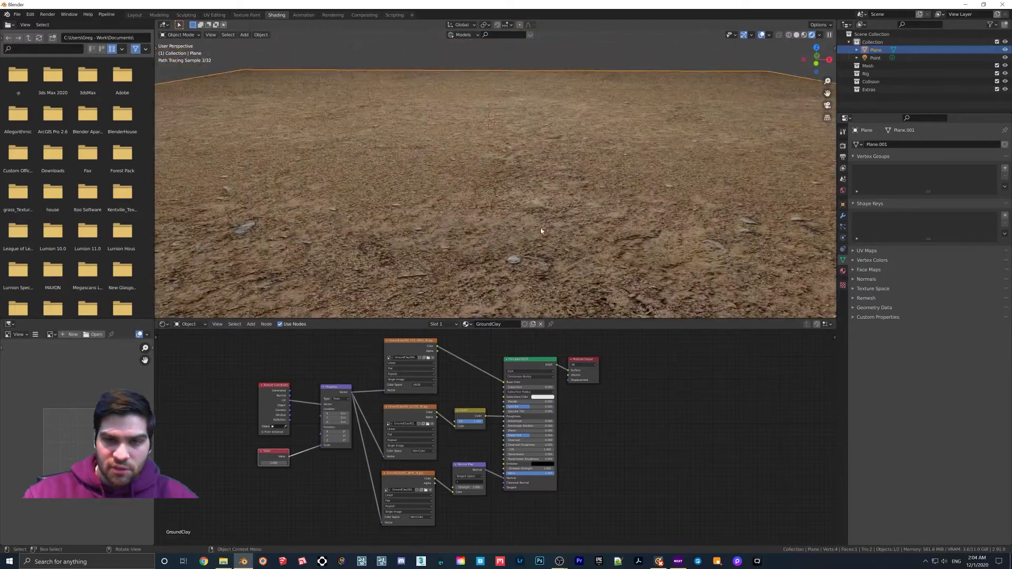
middle_click_drag(490, 440, 500, 438)
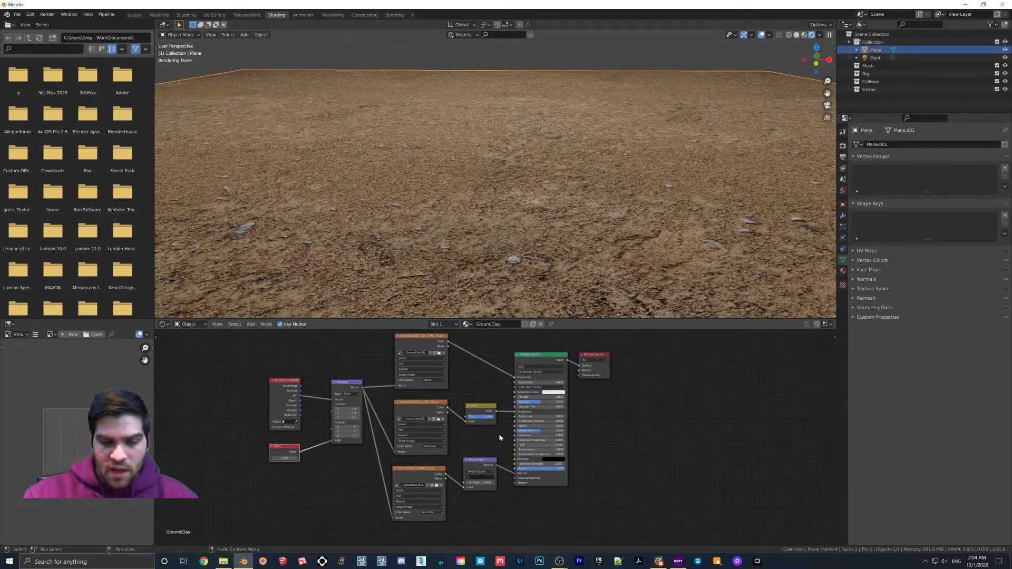
Examine the GroundClay002_NRM_3K normal map image from the texture folder, and return to Blender.
left_click(224, 561)
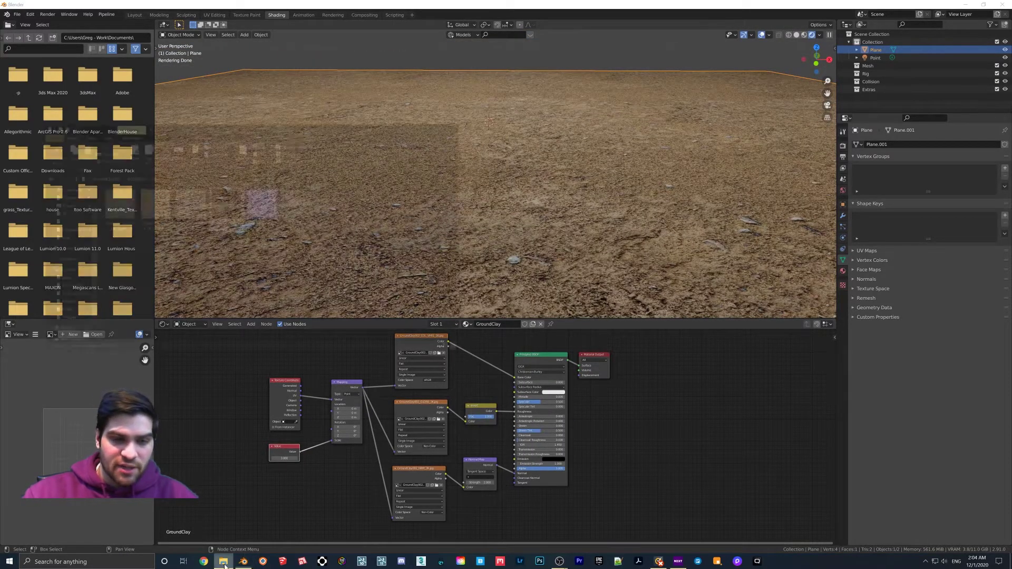
double_click(274, 127)
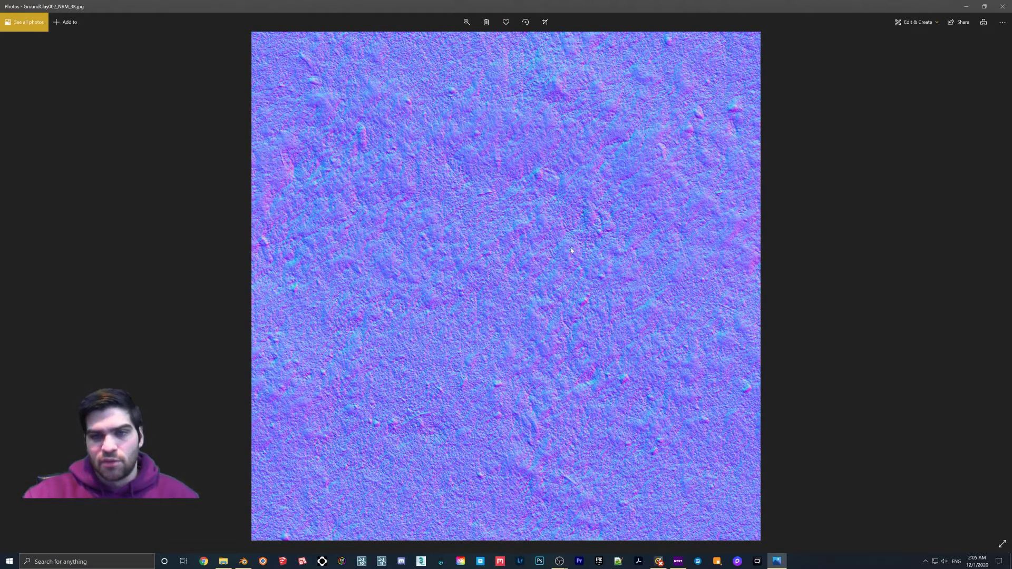
left_click(1003, 6)
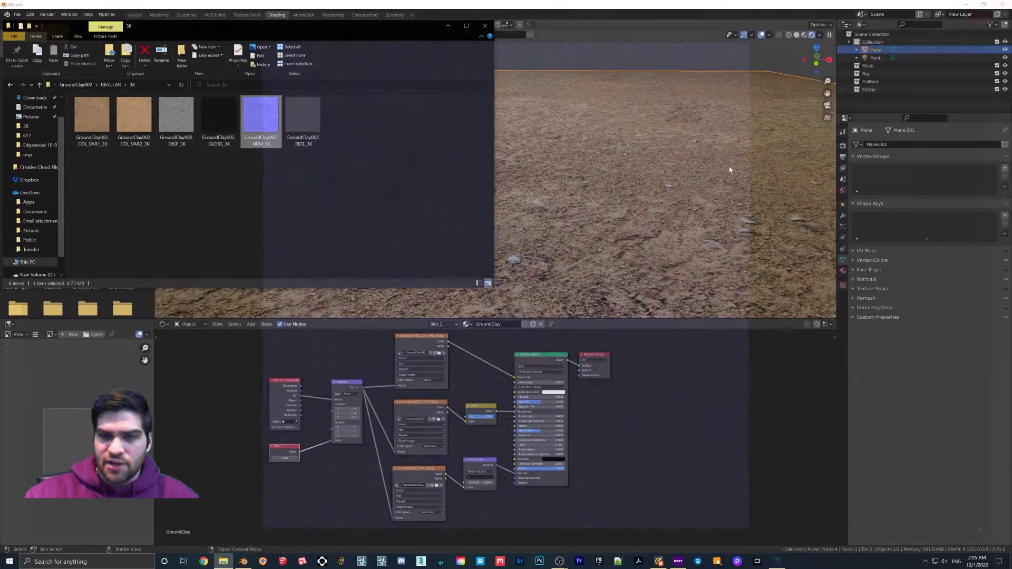
left_click(448, 26)
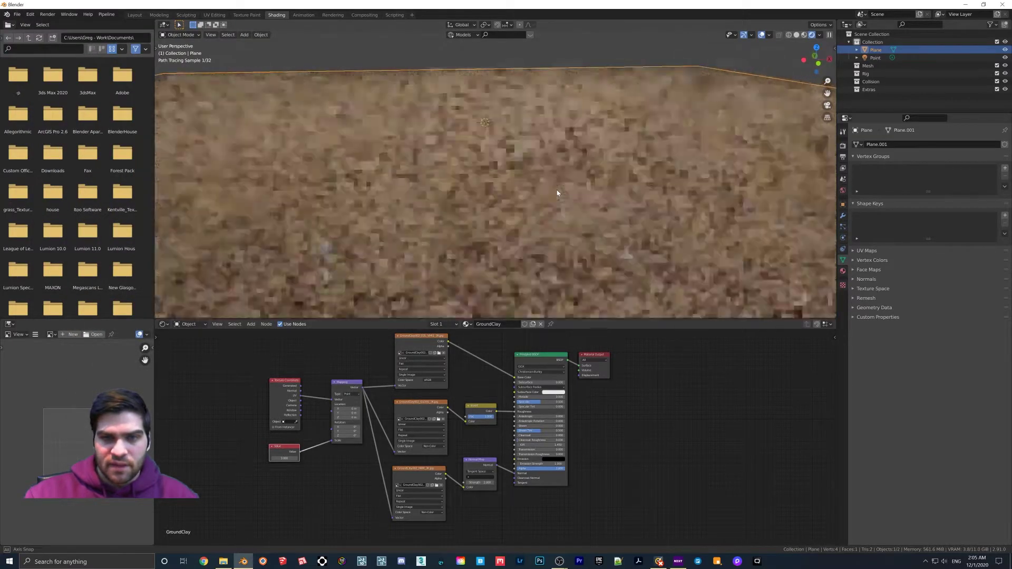
Delete the Normal Map node to compare the surface without it, and undo the deletion.
left_click(473, 461)
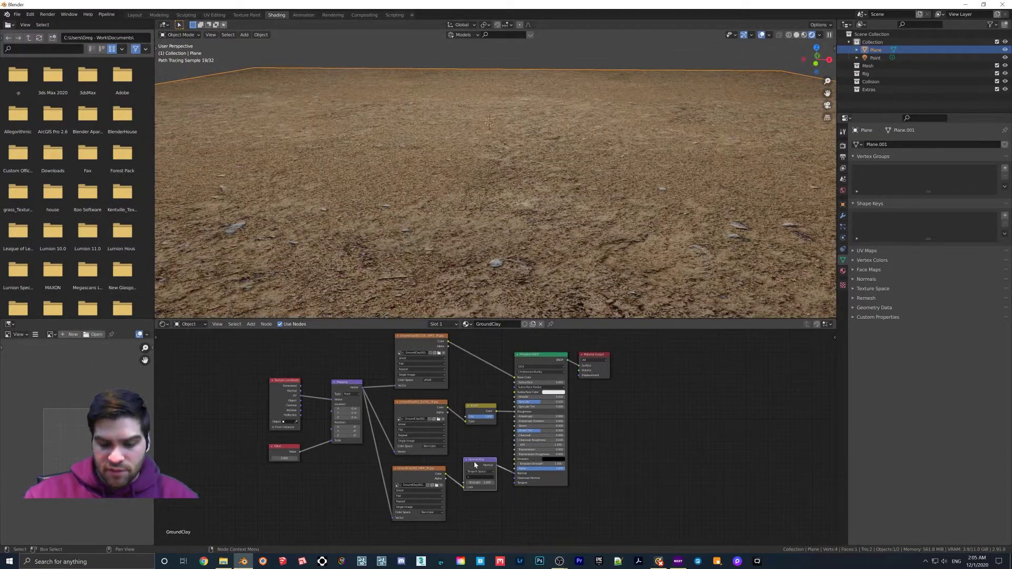
key("x")
mouse_move(586, 267)
middle_mouse_down()
mouse_move(536, 269)
mouse_move(610, 276)
mouse_move(551, 282)
middle_mouse_up()
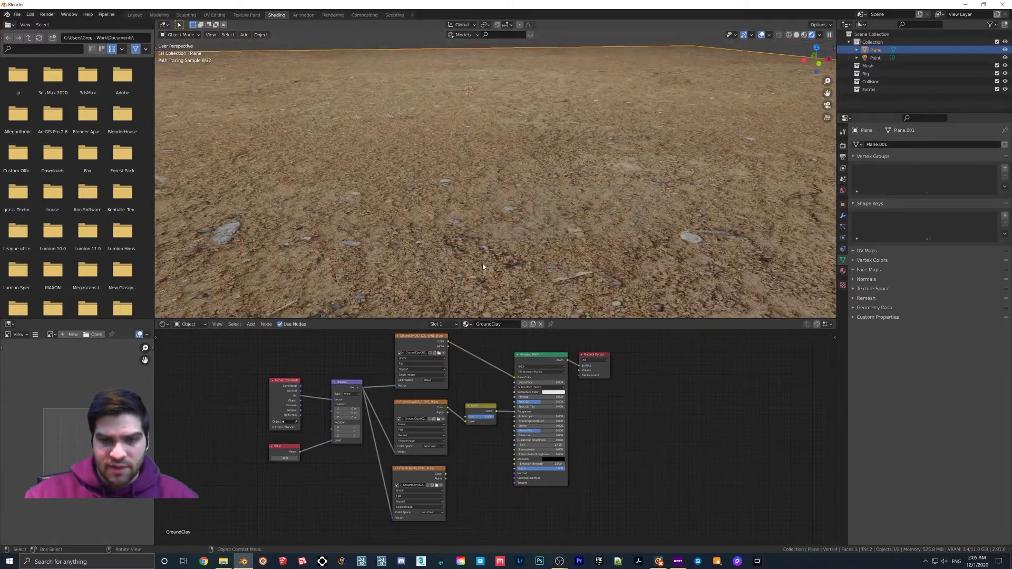
key("ctrl+z")
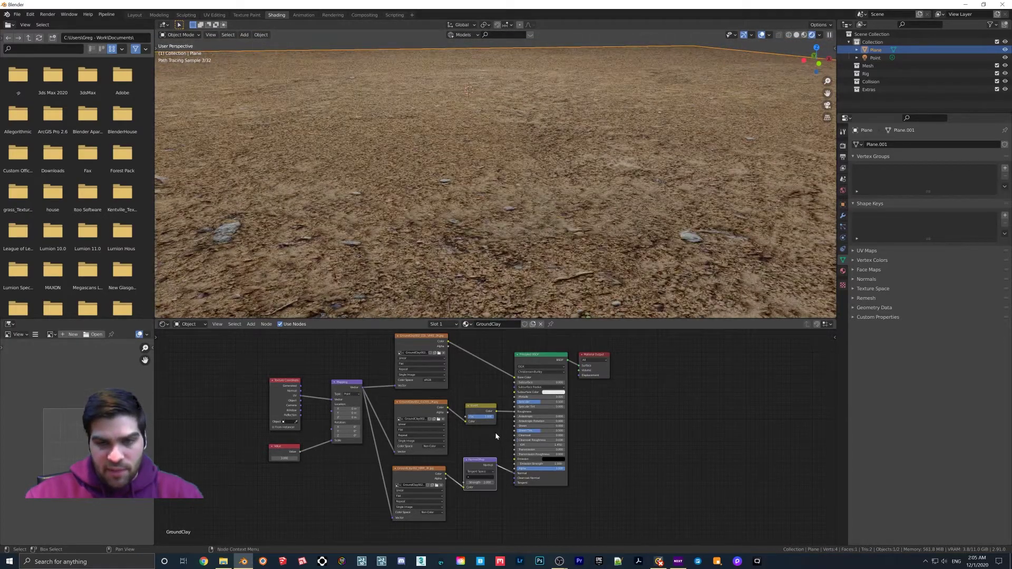
Try a strength of 2.0 on the Normal Map node.
left_click(477, 483)
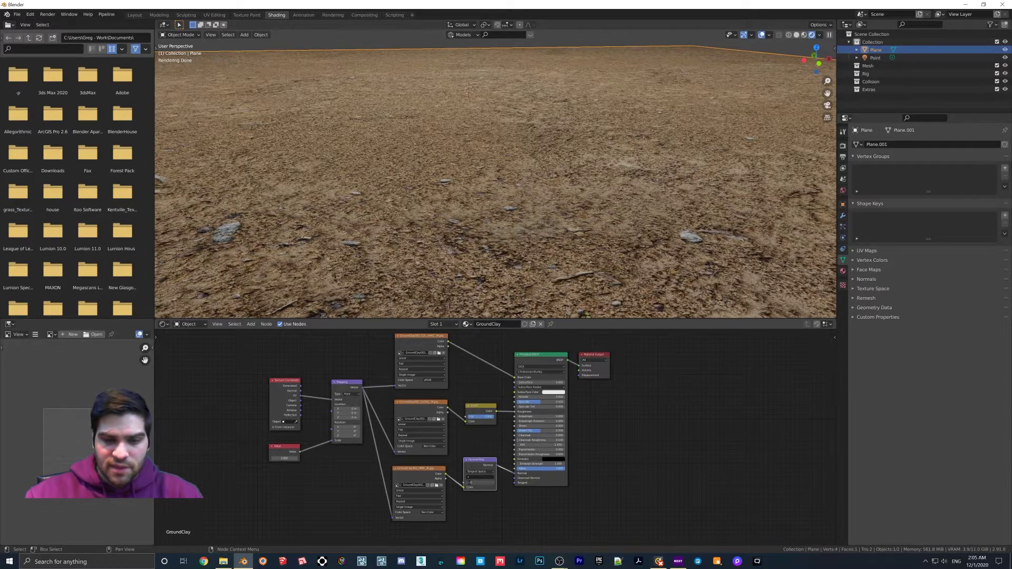
type("2.0")
key("Return")
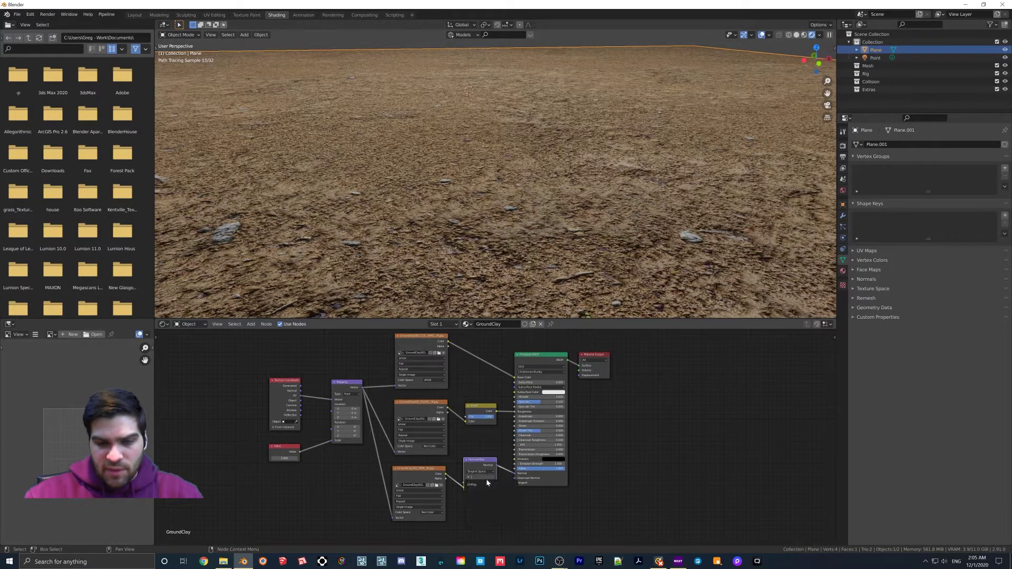
Set the Normal Map node's strength to 10 and inspect the stronger surface relief.
left_click(479, 483)
type("10")
key("Return")
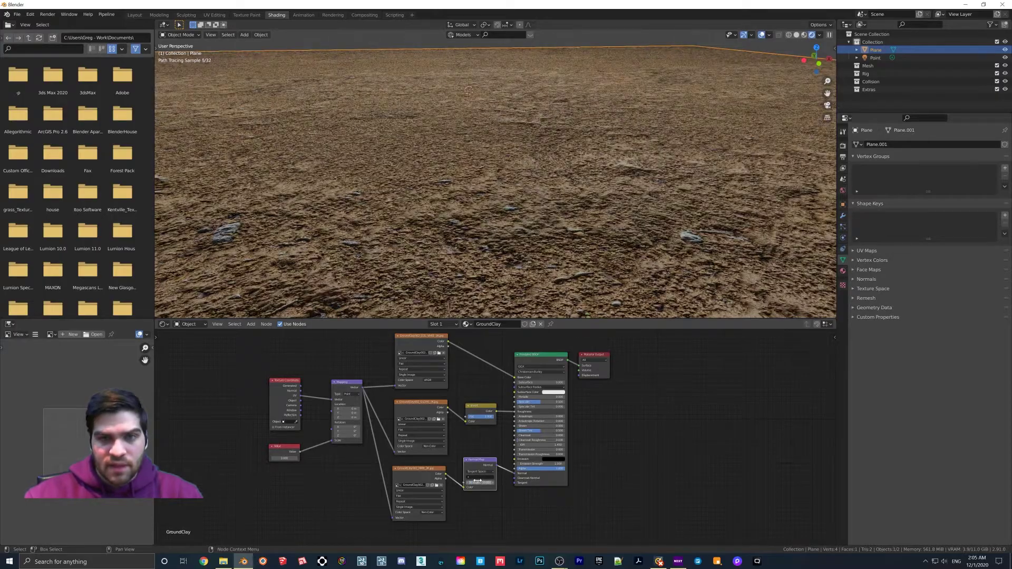
mouse_move(572, 220)
middle_mouse_down()
mouse_move(542, 226)
mouse_move(568, 221)
middle_mouse_up()
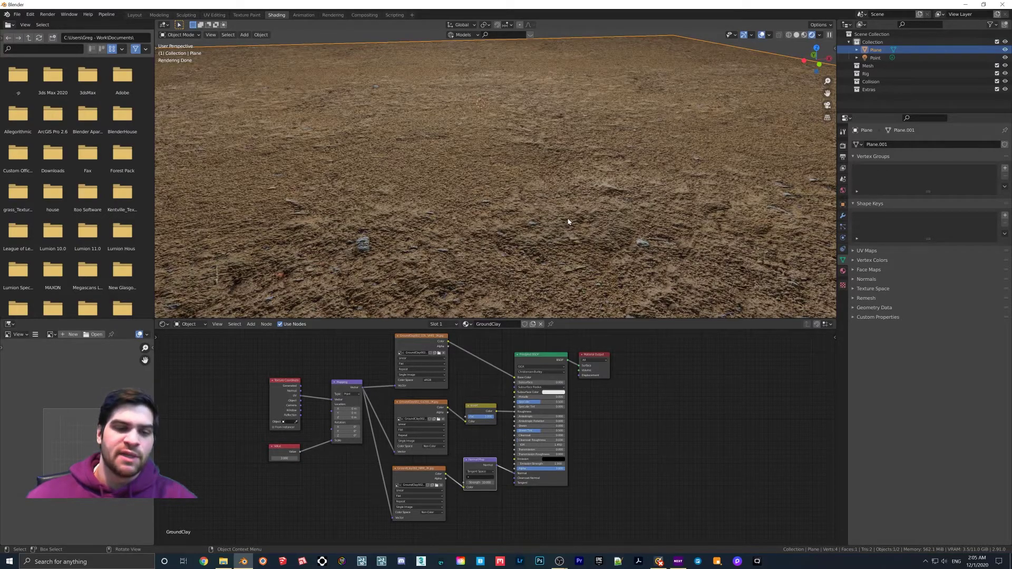
Select the Texture Coordinate, Mapping and Value nodes together, and finish with only the Texture Coordinate node selected.
left_click_drag(259, 364, 365, 461)
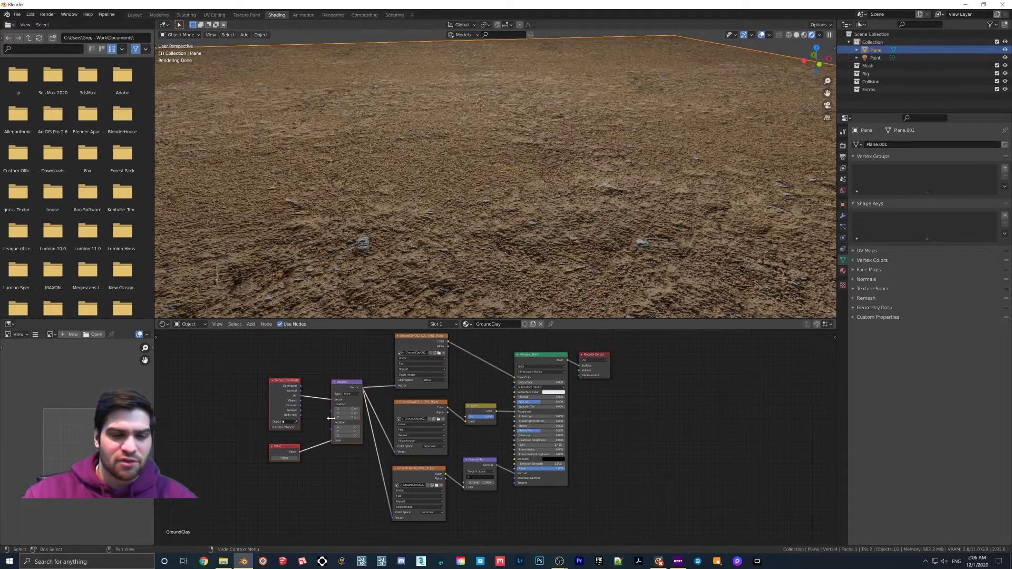
left_click(292, 384)
left_click(339, 383)
left_click(292, 386)
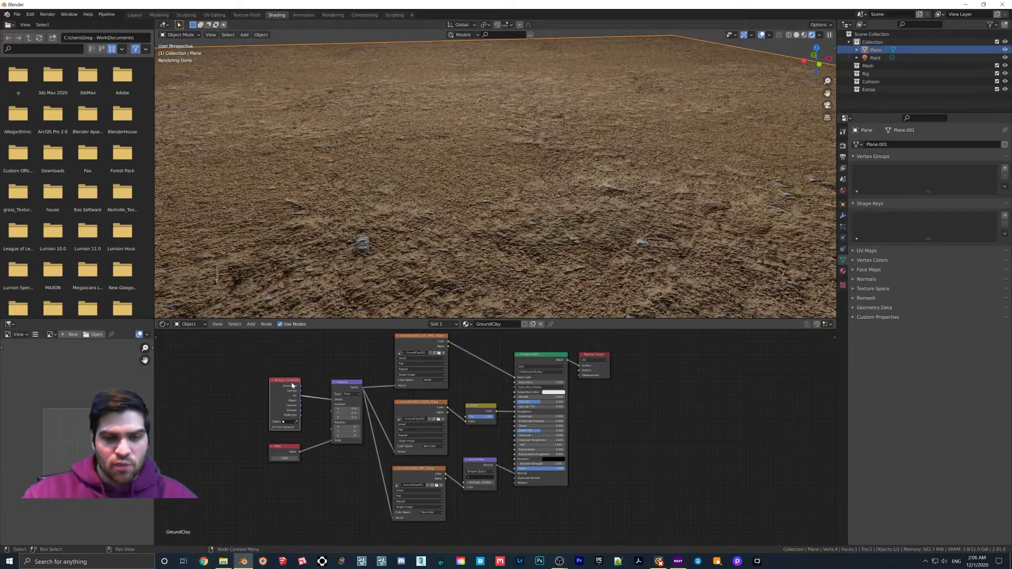